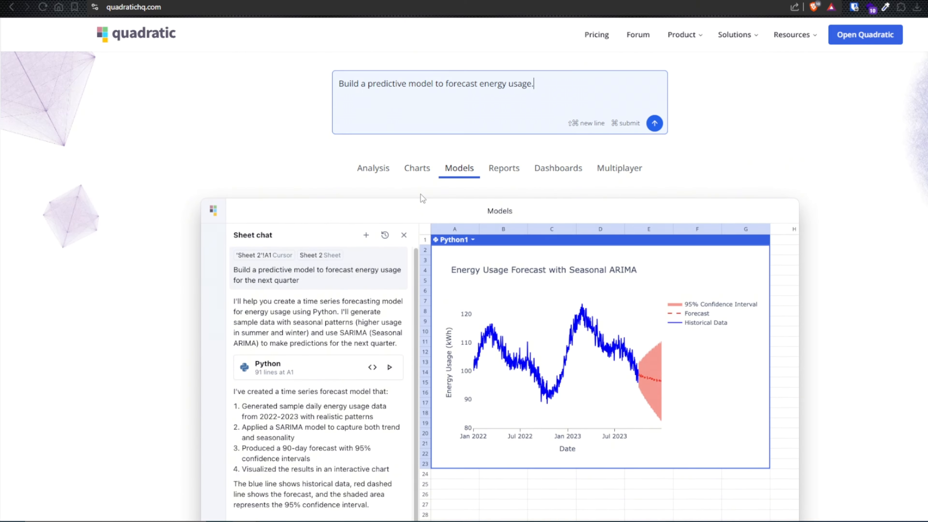
Look through the Reports, Dashboards and Multiplayer examples on the Quadratic homepage
{"action": "left_click", "coordinate": [504, 170]}
{"action": "scroll", "coordinate": [428, 289], "scroll_direction": "up", "scroll_amount": 3}
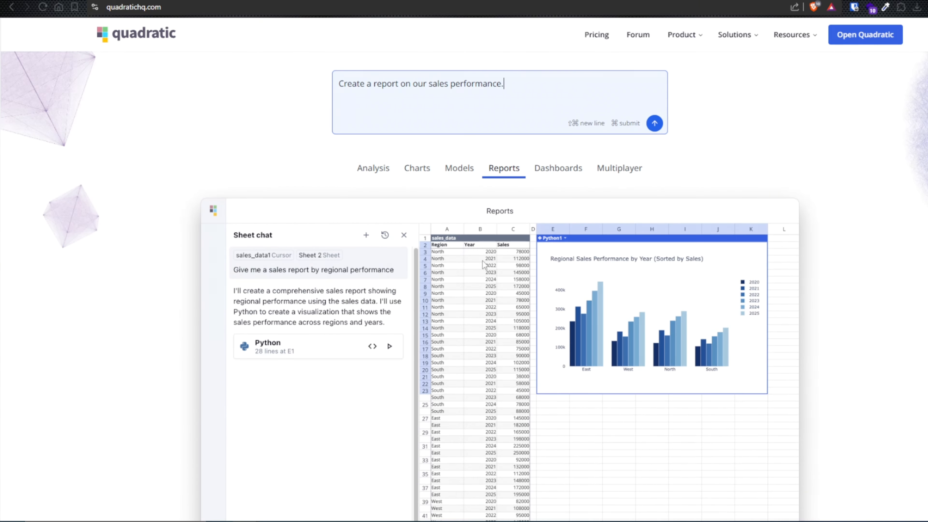
{"action": "left_click", "coordinate": [568, 175]}
{"action": "scroll", "coordinate": [416, 215], "scroll_direction": "down", "scroll_amount": 3}
{"action": "scroll", "coordinate": [398, 239], "scroll_direction": "up", "scroll_amount": 3}
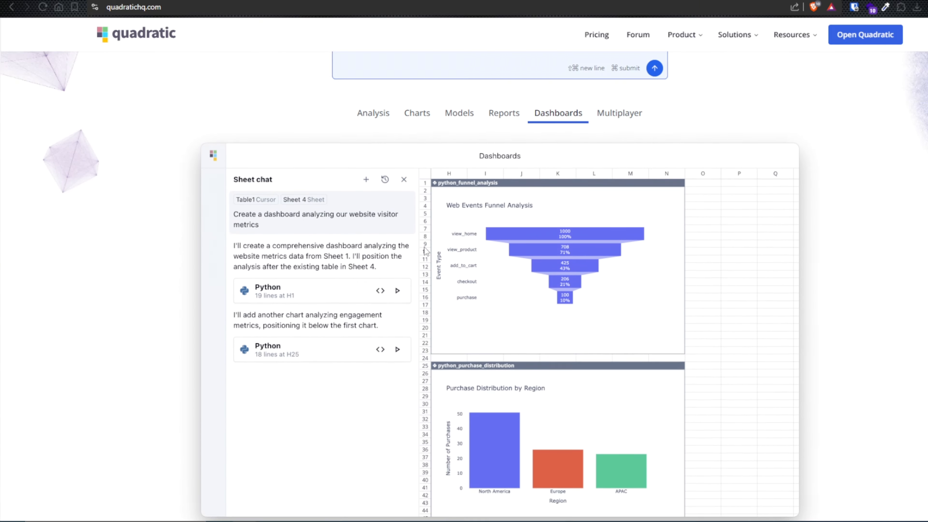
{"action": "left_click", "coordinate": [617, 169]}
{"action": "scroll", "coordinate": [433, 192], "scroll_direction": "down", "scroll_amount": 3}
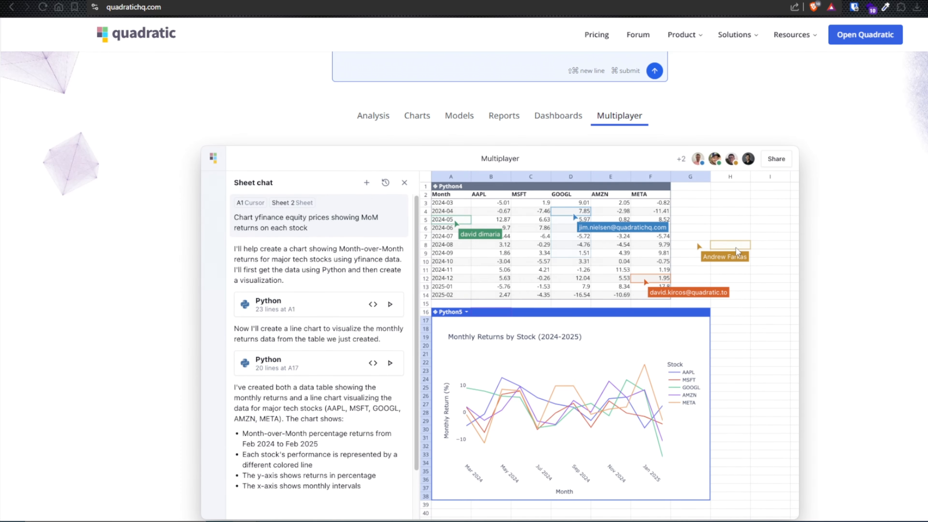
{"action": "scroll", "coordinate": [773, 294], "scroll_direction": "down", "scroll_amount": 1}
{"action": "scroll", "coordinate": [745, 283], "scroll_direction": "up", "scroll_amount": 3}
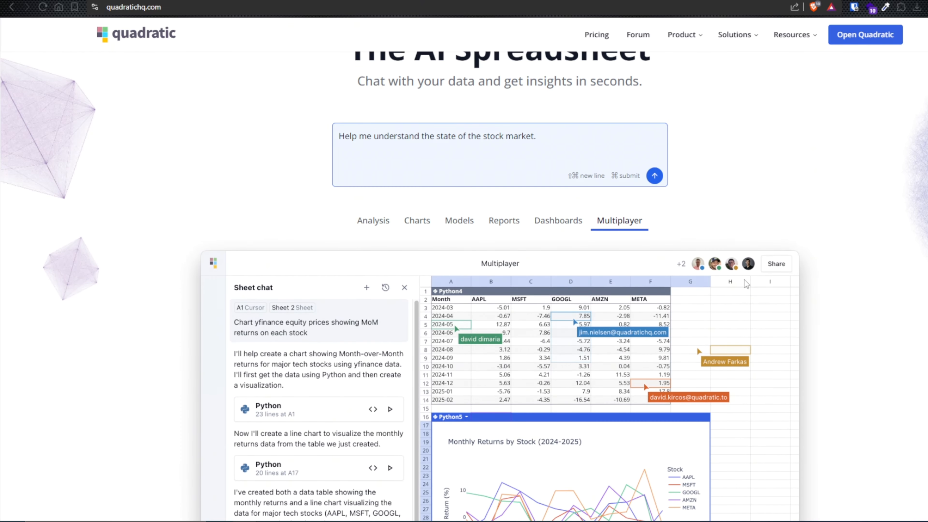
{"action": "scroll", "coordinate": [745, 284], "scroll_direction": "up", "scroll_amount": 2}
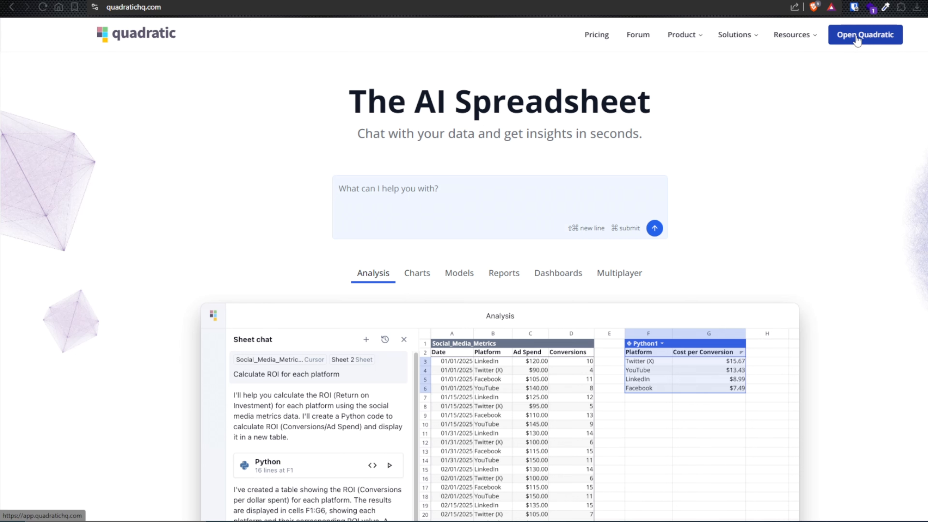
Open the Quadratic app, create a new file and import mock_order_dataset.csv into it
{"action": "left_click", "coordinate": [856, 37]}
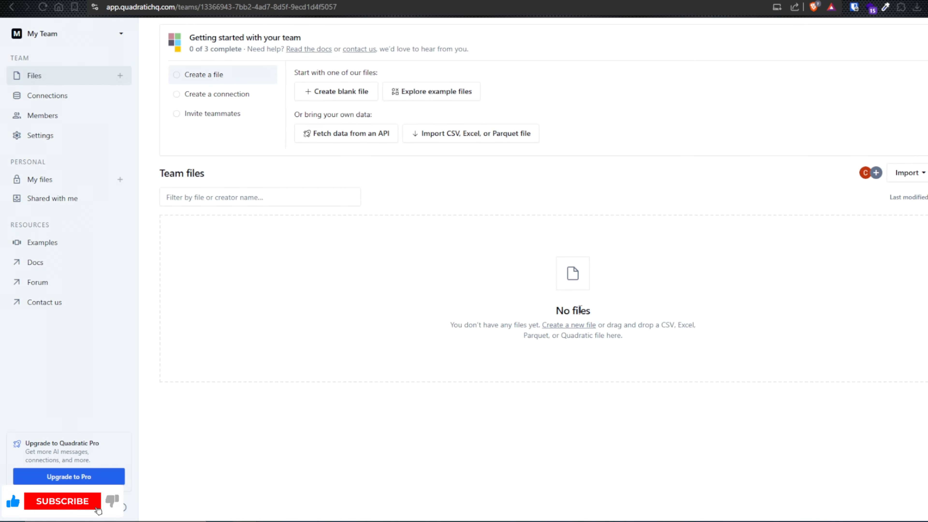
{"action": "left_click", "coordinate": [567, 327]}
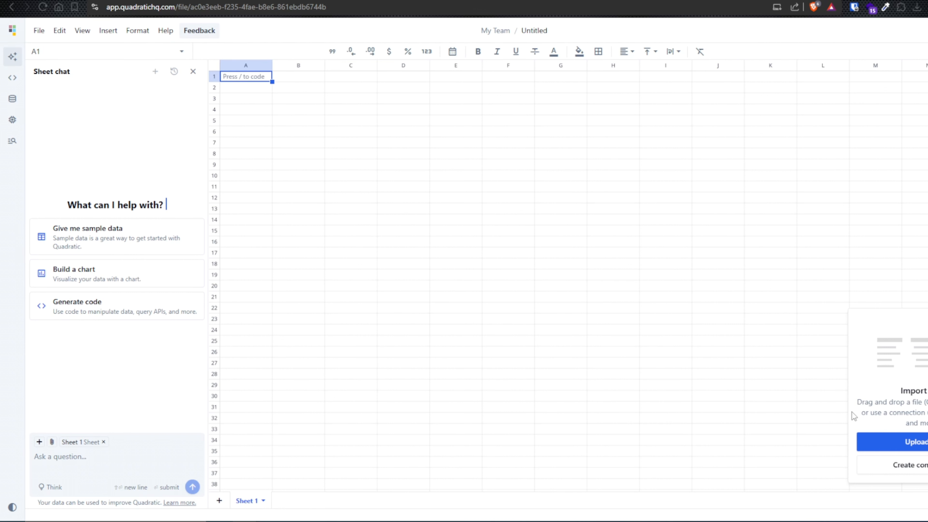
{"action": "left_click", "coordinate": [925, 449]}
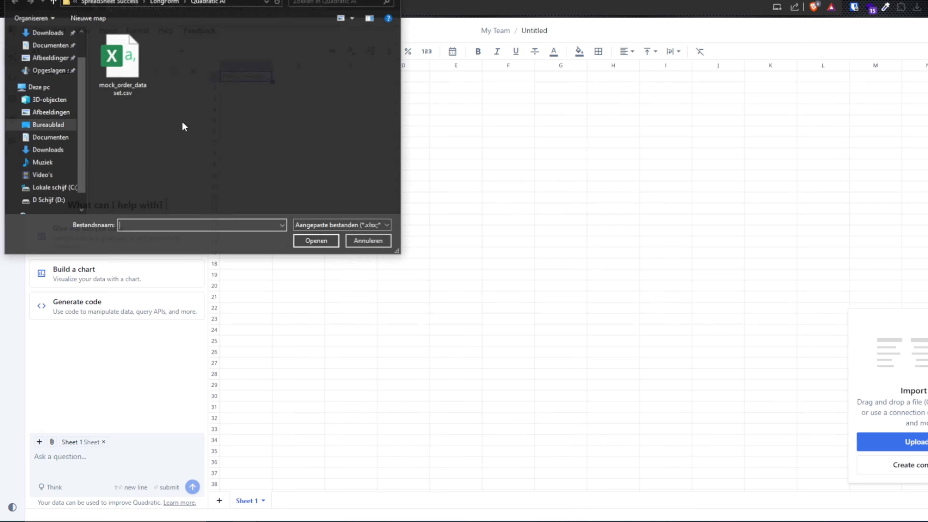
{"action": "double_click", "coordinate": [120, 58]}
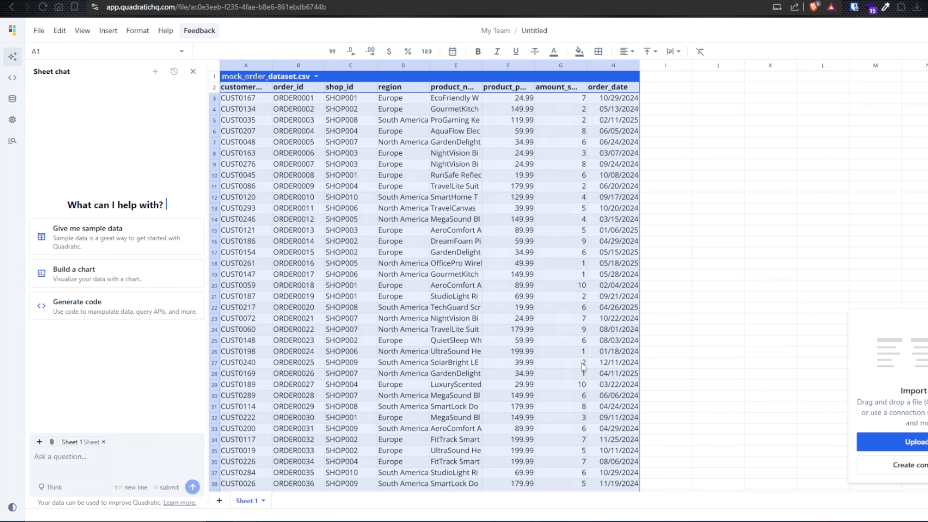
{"action": "left_click", "coordinate": [701, 307]}
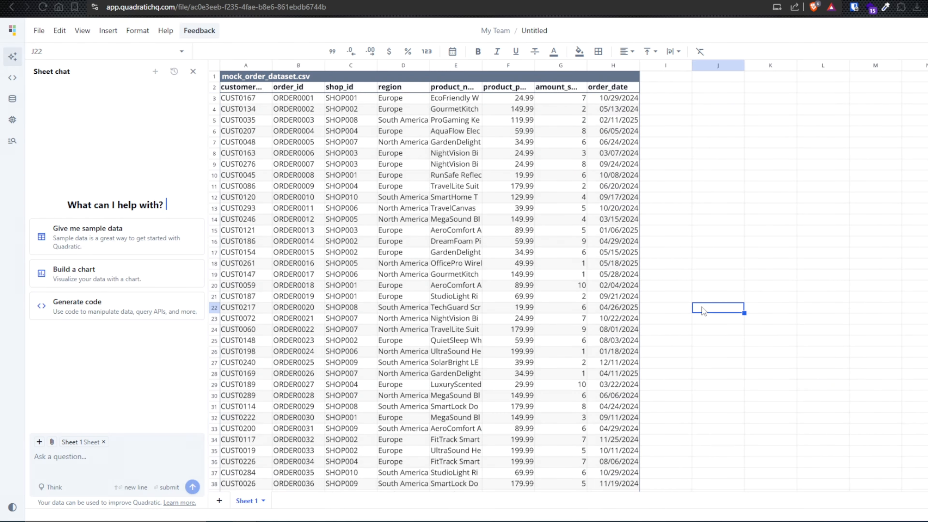
Select the whole sheet and try to auto-fit the widths of the order table's columns
{"action": "key", "text": "ctrl+a"}
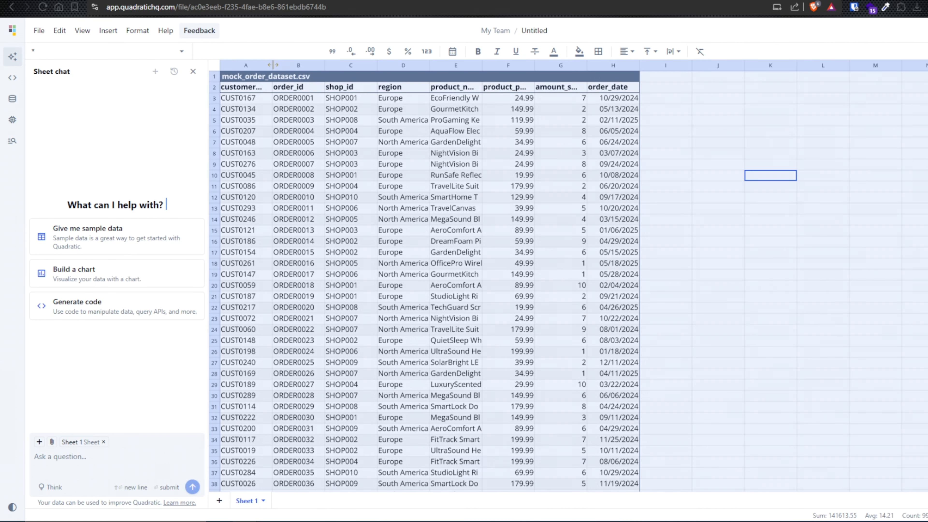
{"action": "double_click", "coordinate": [273, 65]}
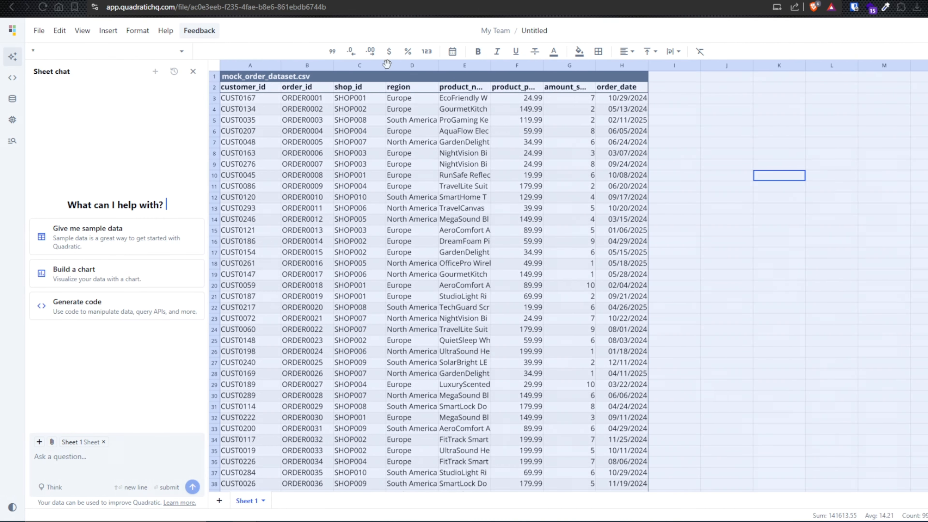
{"action": "double_click", "coordinate": [333, 65]}
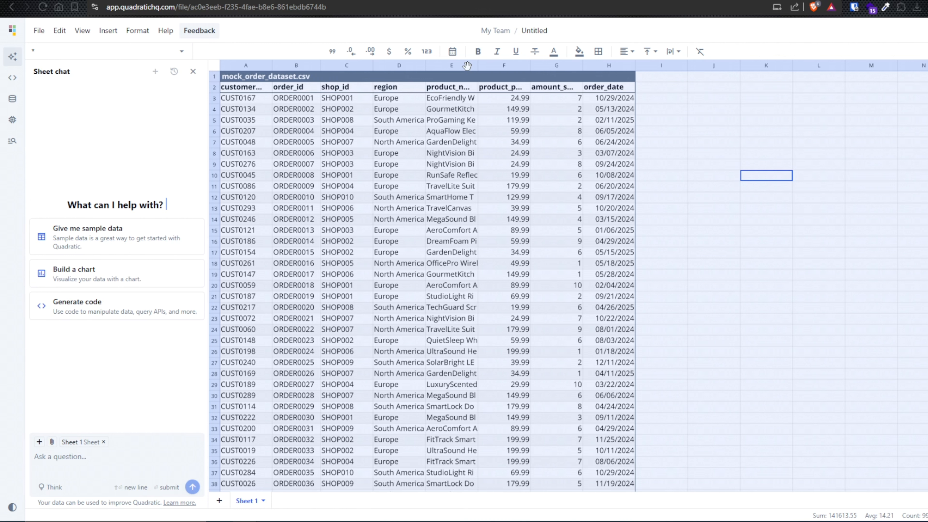
{"action": "double_click", "coordinate": [477, 65]}
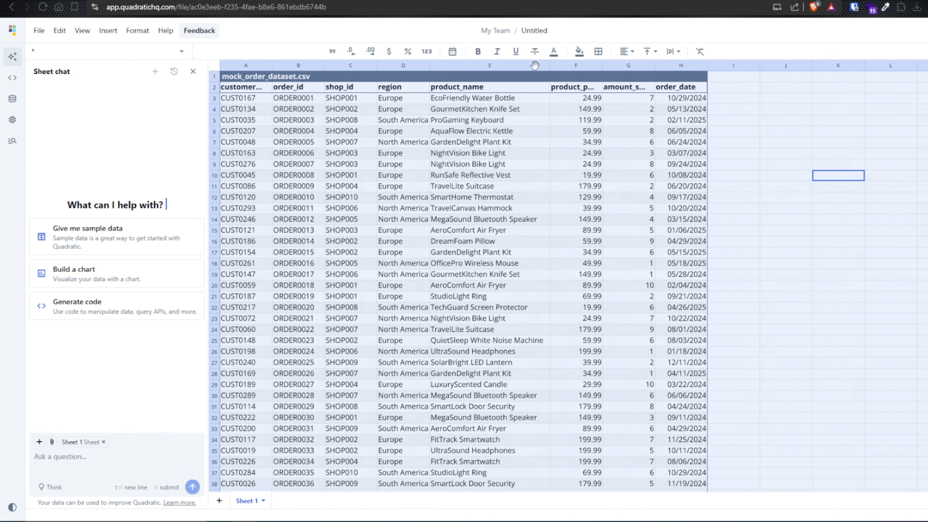
{"action": "double_click", "coordinate": [604, 66]}
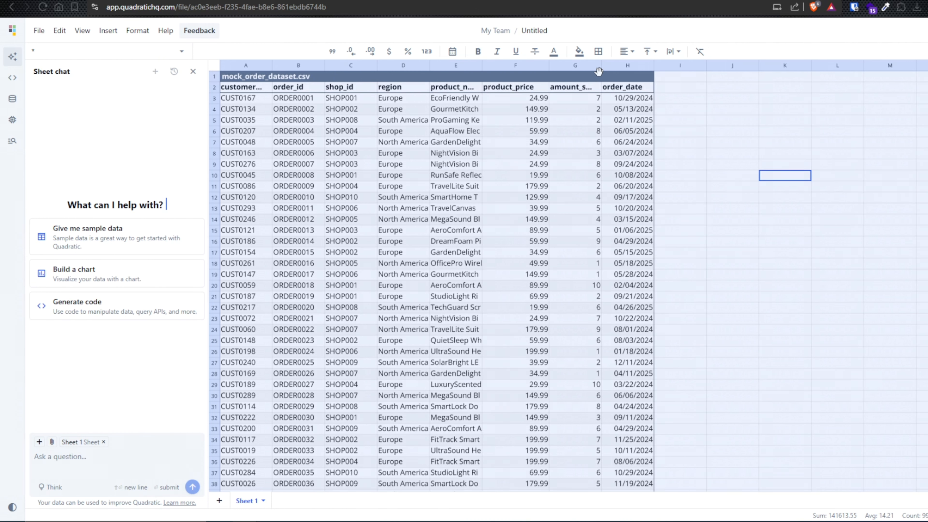
{"action": "double_click", "coordinate": [601, 65]}
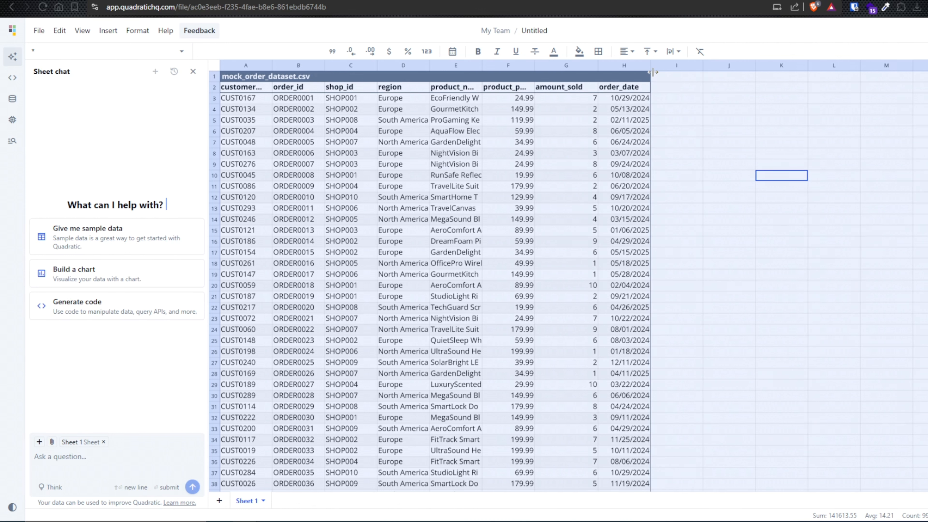
{"action": "double_click", "coordinate": [653, 71]}
{"action": "left_click", "coordinate": [708, 143]}
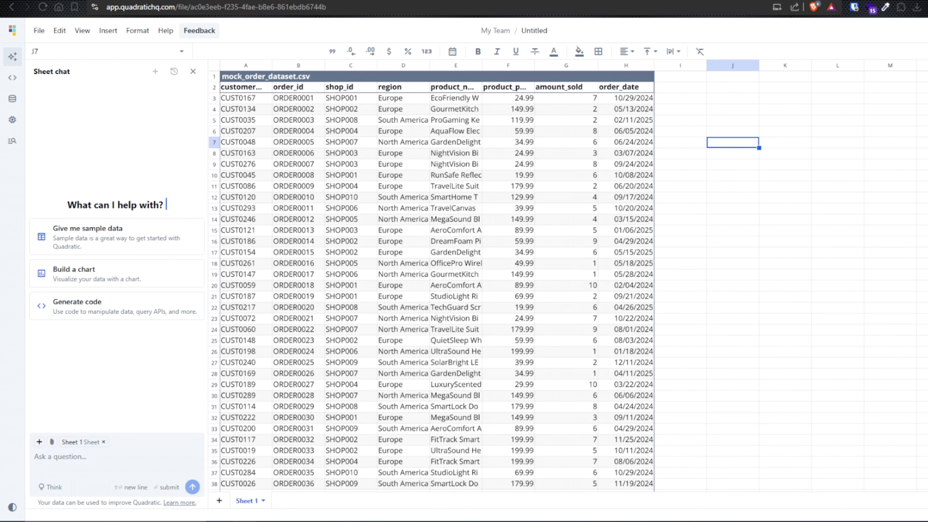
With cell J1 selected, ask the AI chat "Show me the revenue we got from each region and what percentage each region is of total revenue"
{"action": "key", "text": "ctrl+Up"}
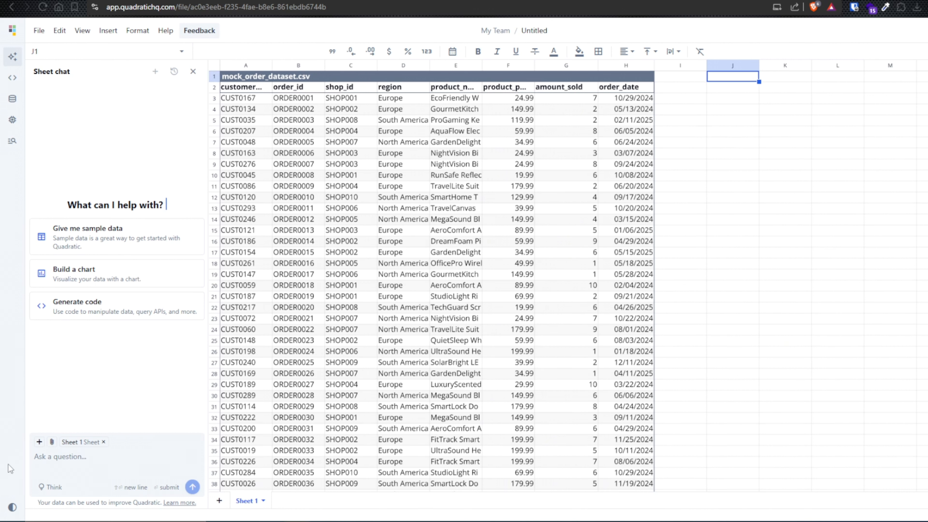
{"action": "left_click", "coordinate": [89, 459]}
{"action": "type", "text": "Show me the revenue we g"}
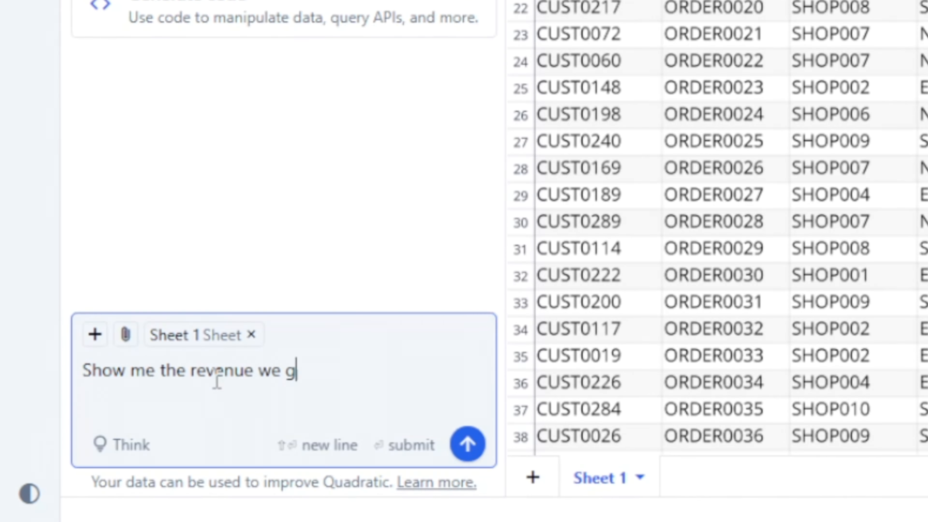
{"action": "type", "text": "ot from each region and what percentage"}
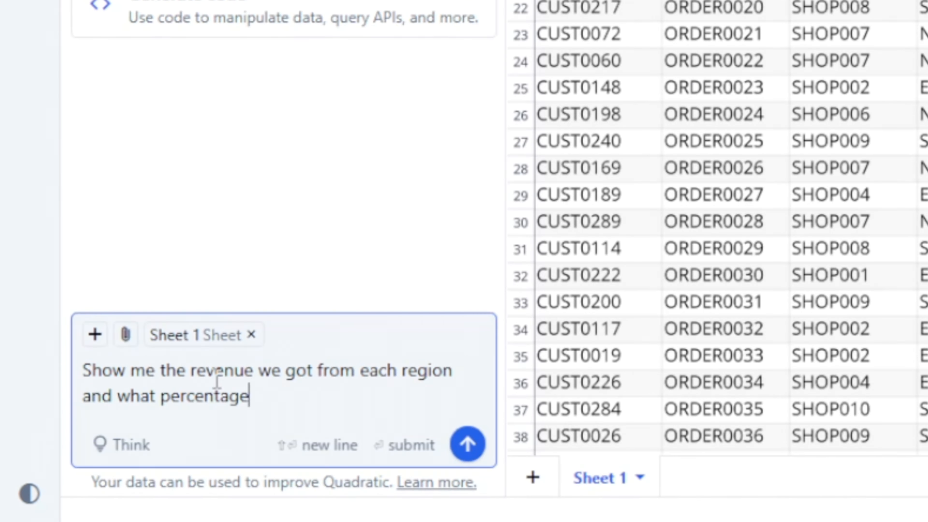
{"action": "type", "text": " each region is of to"}
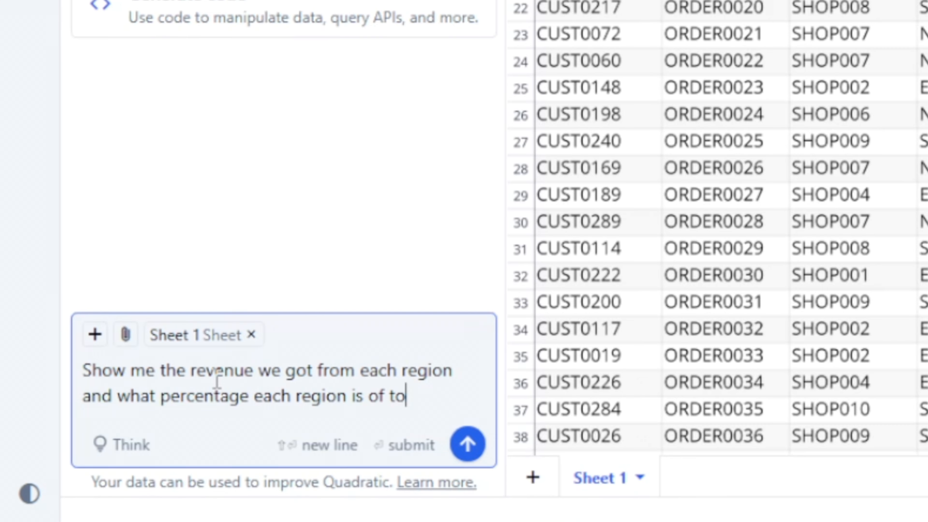
{"action": "type", "text": "tal revenue"}
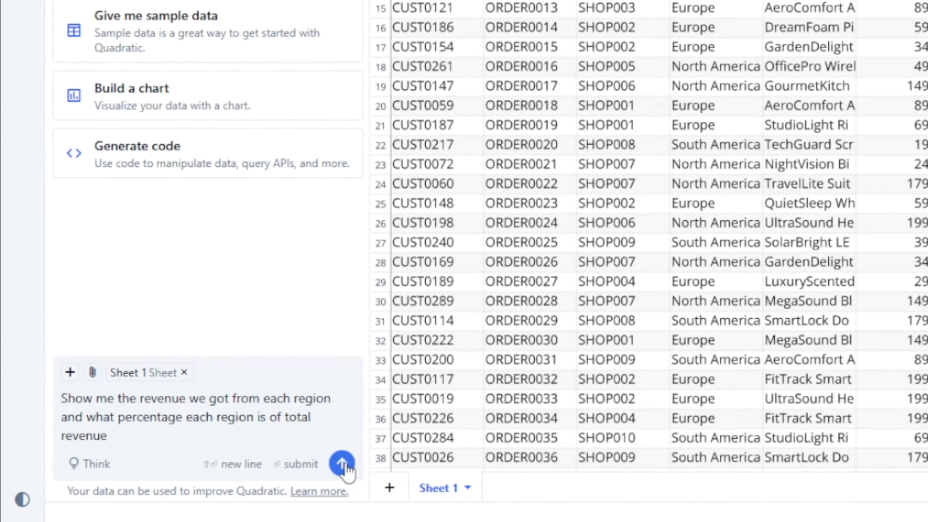
{"action": "left_click", "coordinate": [342, 463]}
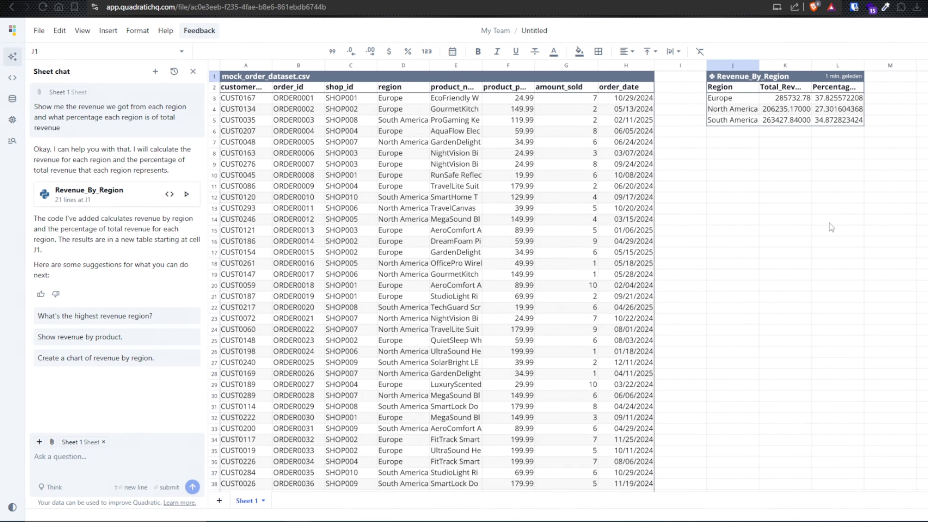
Select cell J8 and have the AI chat carry out its suggestion to create a chart of revenue by region
{"action": "left_click", "coordinate": [709, 156]}
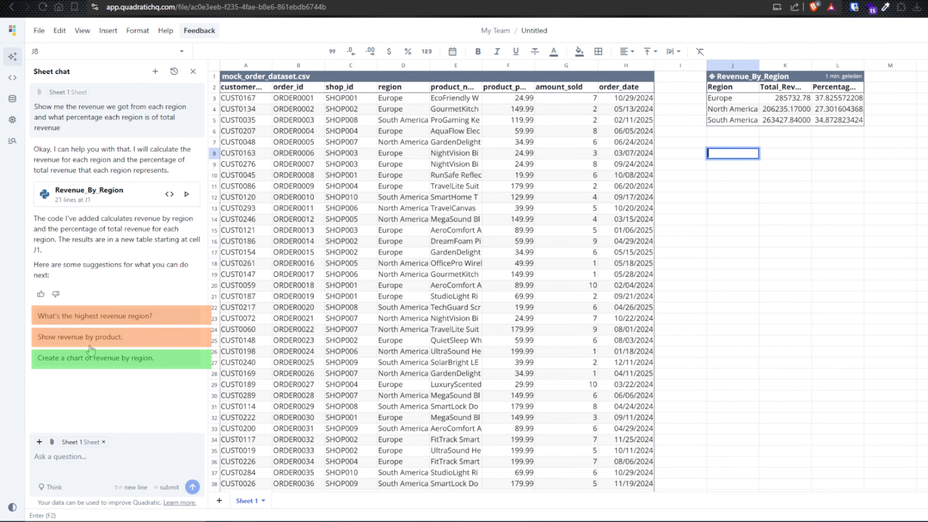
{"action": "left_click", "coordinate": [89, 360]}
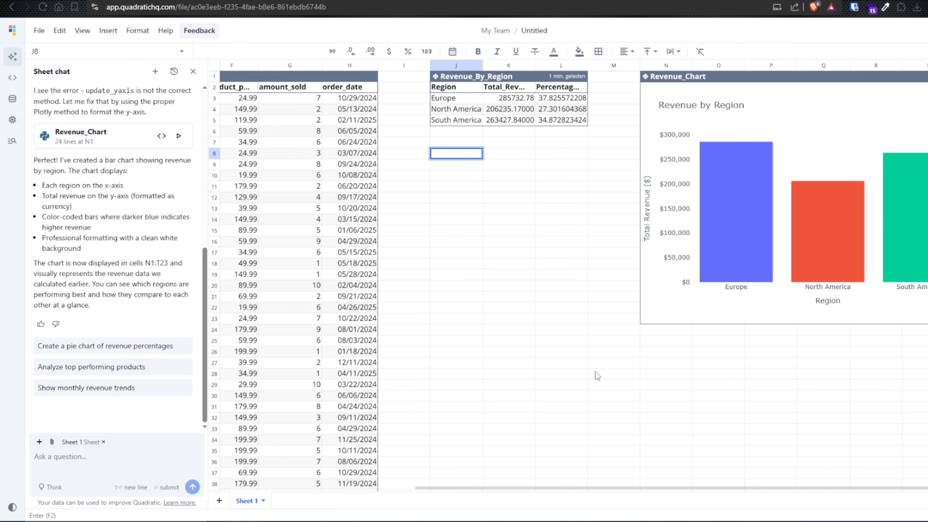
{"action": "left_click_drag", "start_coordinate": [627, 488], "coordinate": [657, 491]}
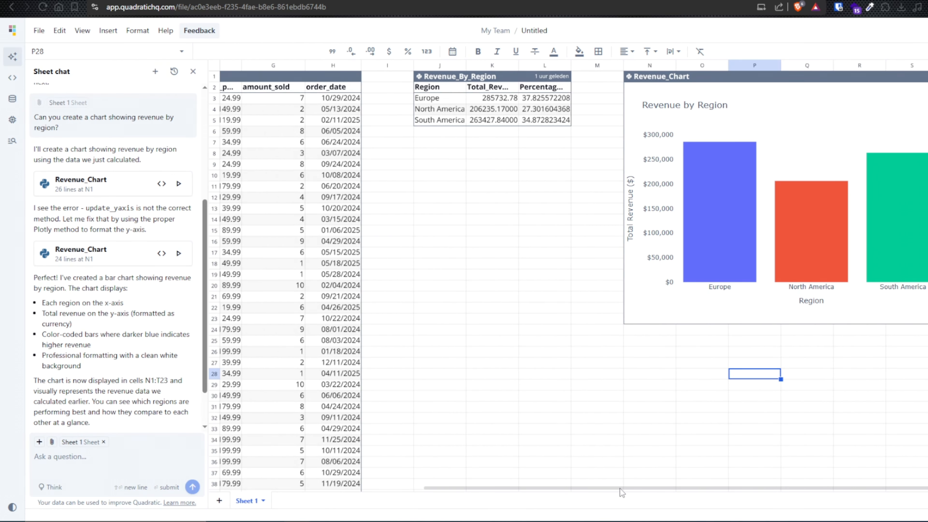
Move the Revenue_Chart below the Revenue_By_Region table so that it starts at cell J9
{"action": "scroll", "coordinate": [566, 489], "scroll_direction": "left", "scroll_amount": 5}
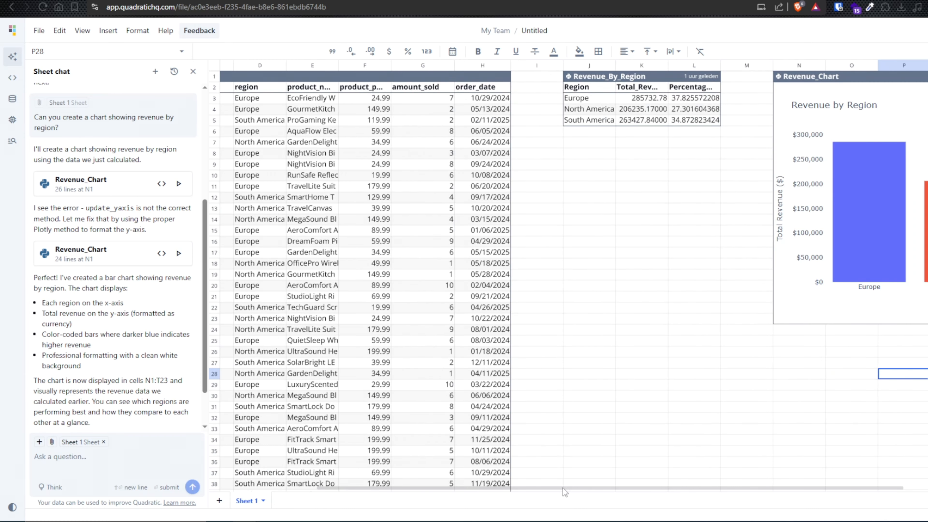
{"action": "left_click", "coordinate": [811, 78]}
{"action": "left_click_drag", "start_coordinate": [812, 78], "coordinate": [573, 165]}
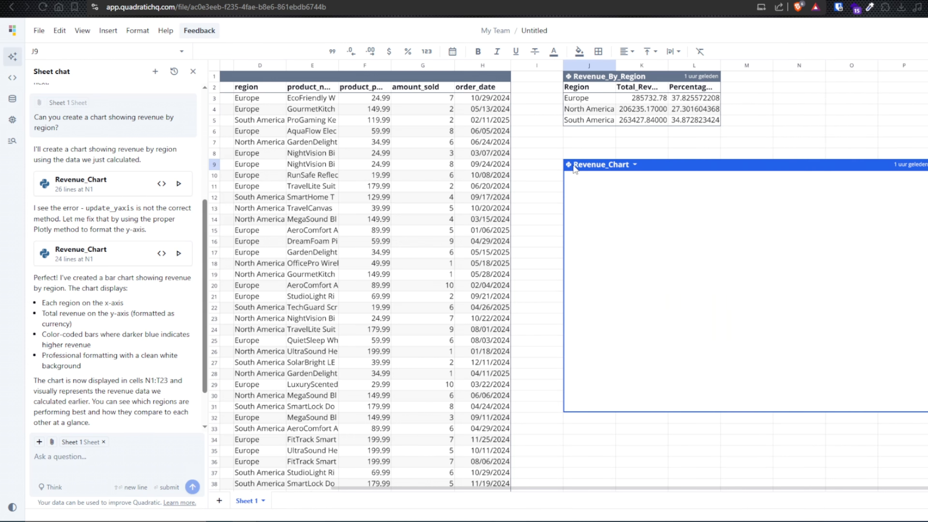
{"action": "left_click", "coordinate": [544, 178]}
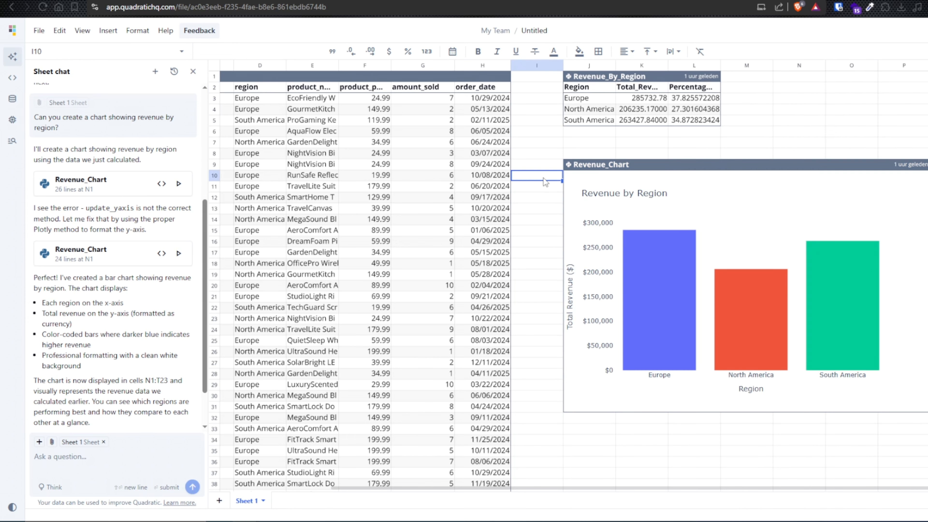
Set the amount_sold of the South America ProGaming Keyboard order in cell G5 to 200
{"action": "left_click", "coordinate": [439, 123]}
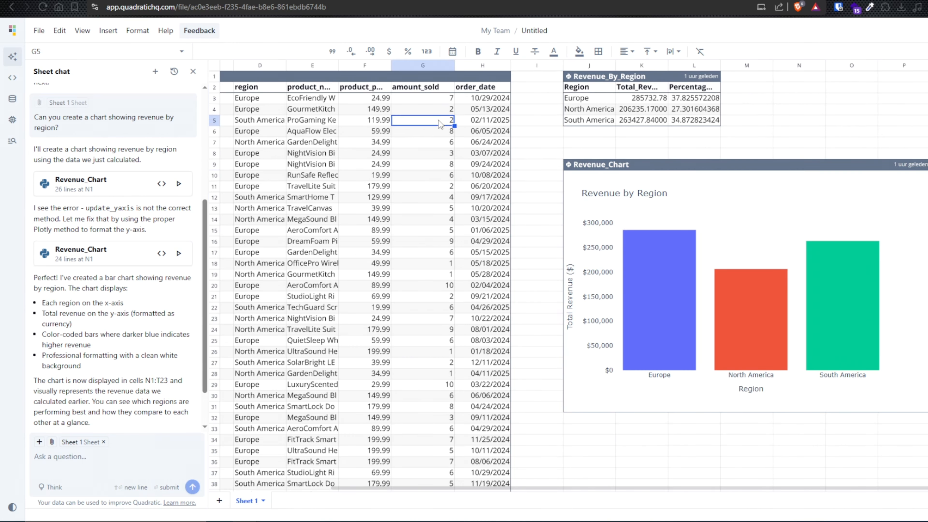
{"action": "double_click", "coordinate": [439, 121]}
{"action": "type", "text": "200"}
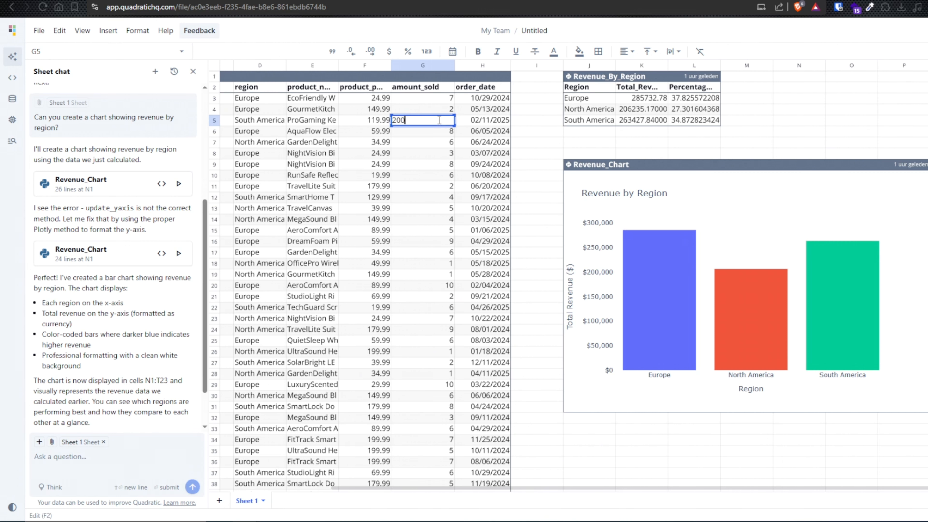
{"action": "key", "text": "Return"}
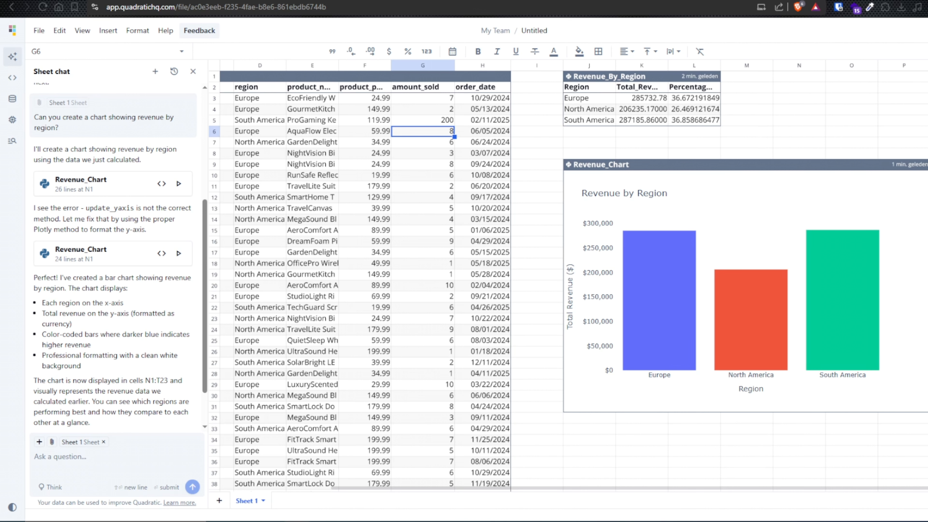
Move the Revenue_Chart beside the Revenue_By_Region table so that it starts at cell N1
{"action": "left_click_drag", "start_coordinate": [716, 164], "coordinate": [863, 72]}
{"action": "left_click", "coordinate": [577, 340]}
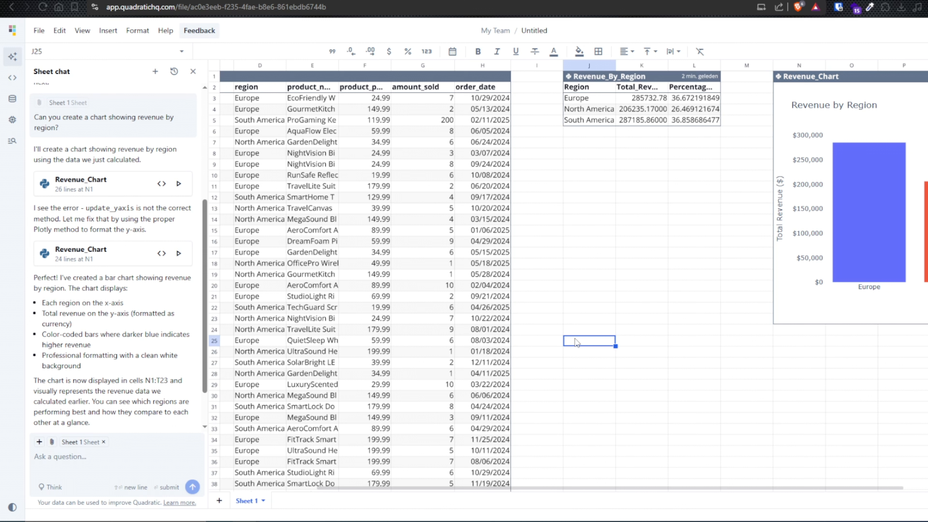
Ask the AI chat "Show the top 10 most sold products"
{"action": "left_click", "coordinate": [110, 464]}
{"action": "type", "text": "S"}
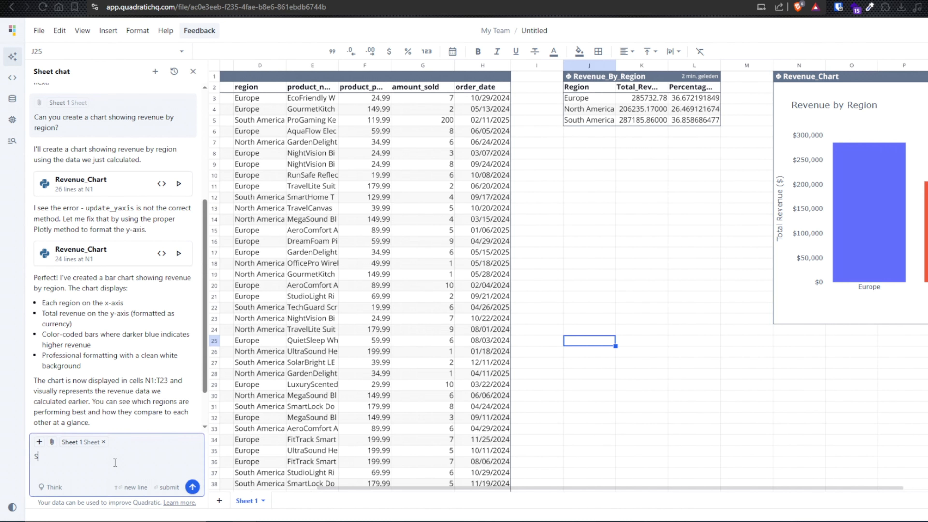
{"action": "type", "text": "how the top 10 most sold products"}
{"action": "key", "text": "Return"}
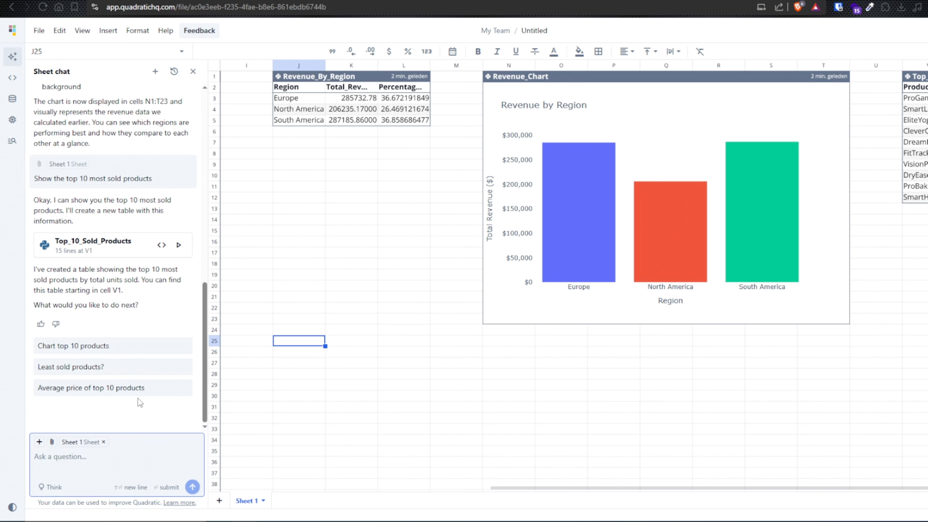
Have the AI chat chart the top 10 products from its suggested follow-ups and bring the whole Top_Products_Chart into view
{"action": "left_click", "coordinate": [133, 351]}
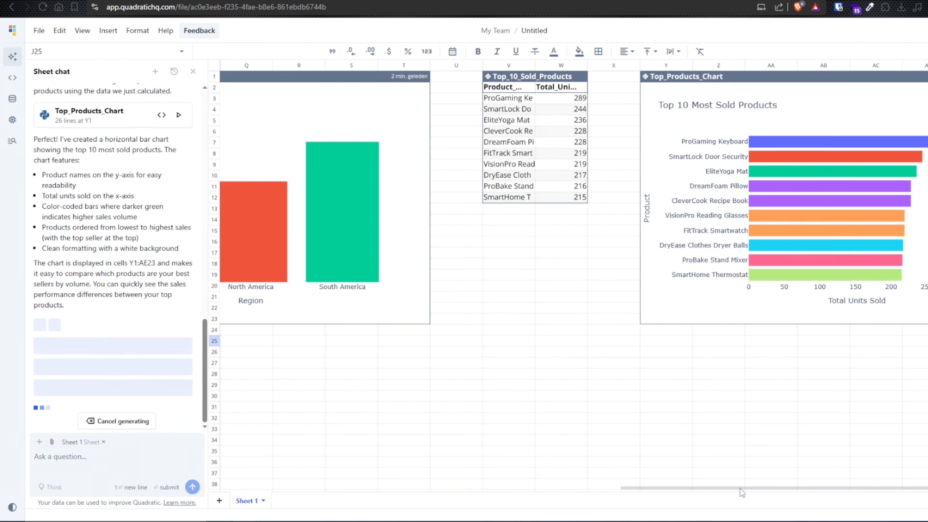
{"action": "left_click_drag", "start_coordinate": [740, 489], "coordinate": [766, 489]}
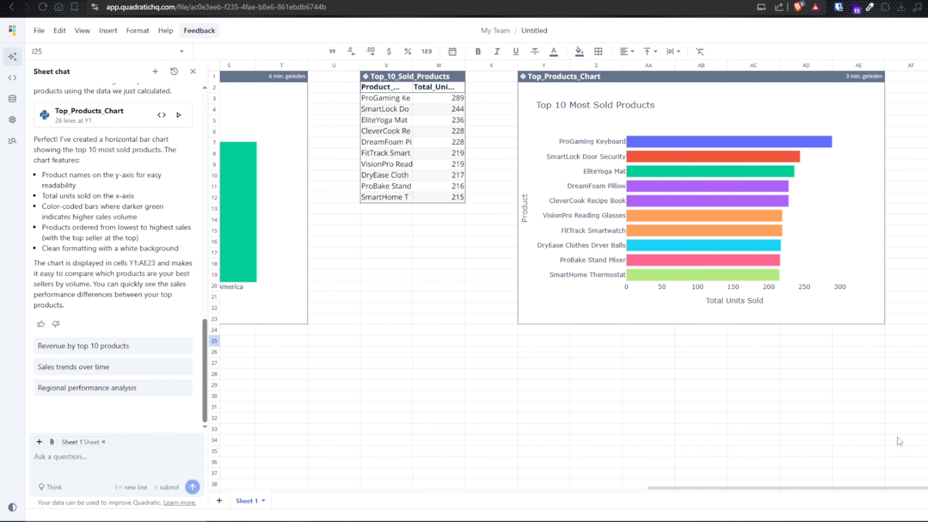
{"action": "left_click", "coordinate": [658, 462]}
Open the Revenue_By_Region code and ask its code chat "I want to modify this code to find the top 10 products by sales for each region."
{"action": "left_click_drag", "start_coordinate": [660, 489], "coordinate": [470, 487]}
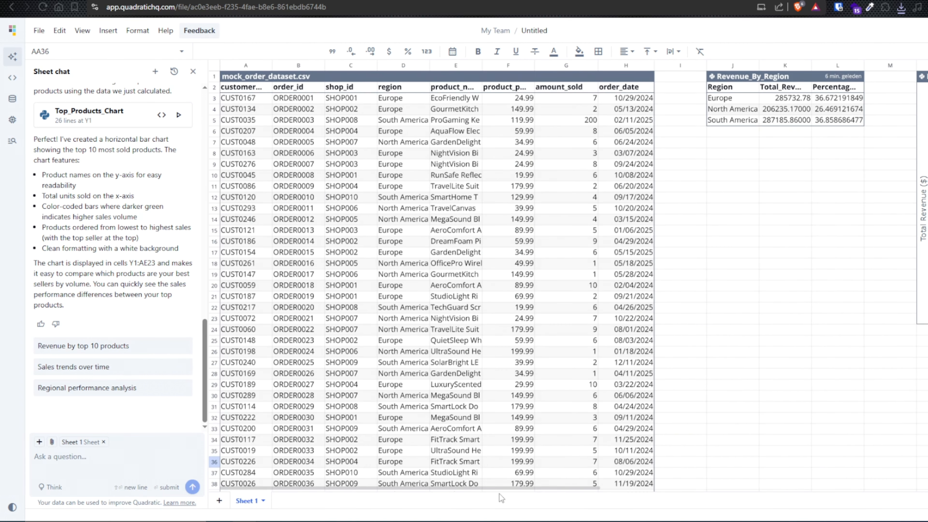
{"action": "left_click", "coordinate": [720, 79]}
{"action": "left_click", "coordinate": [12, 78]}
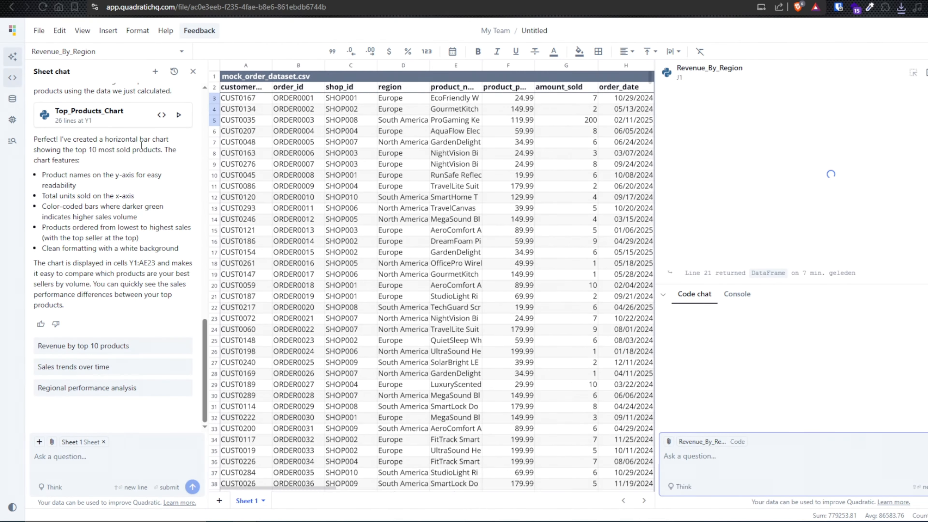
{"action": "left_click", "coordinate": [784, 462]}
{"action": "type", "text": "I want to modify t"}
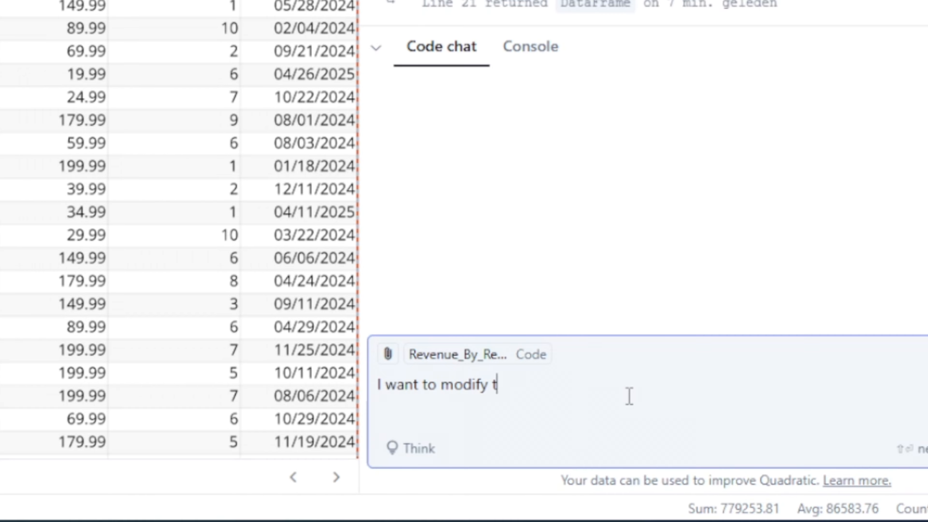
{"action": "type", "text": "his code to find the top 10 products b"}
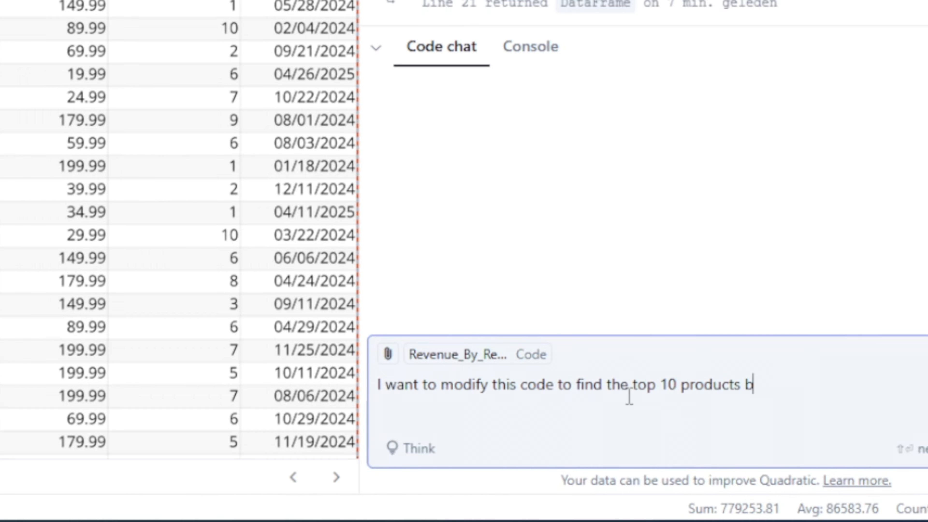
{"action": "type", "text": "y sales for each region."}
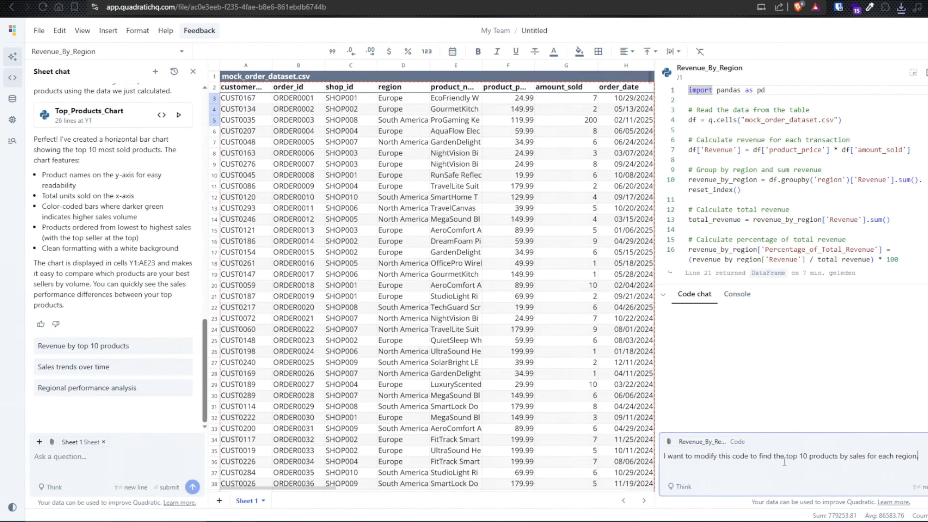
{"action": "key", "text": "Return"}
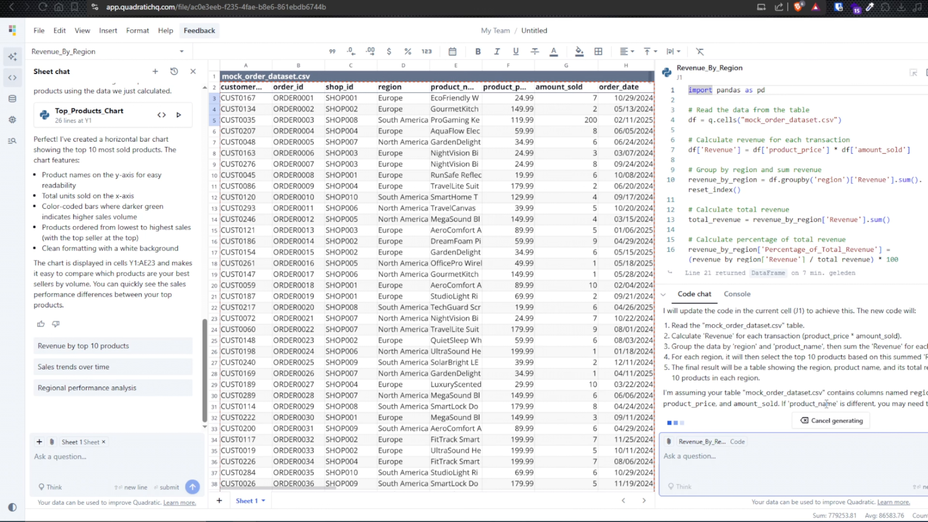
Accept the AI's proposed changes to the Revenue_By_Region code and close the code editor
{"action": "scroll", "coordinate": [847, 230], "scroll_direction": "down", "scroll_amount": 5}
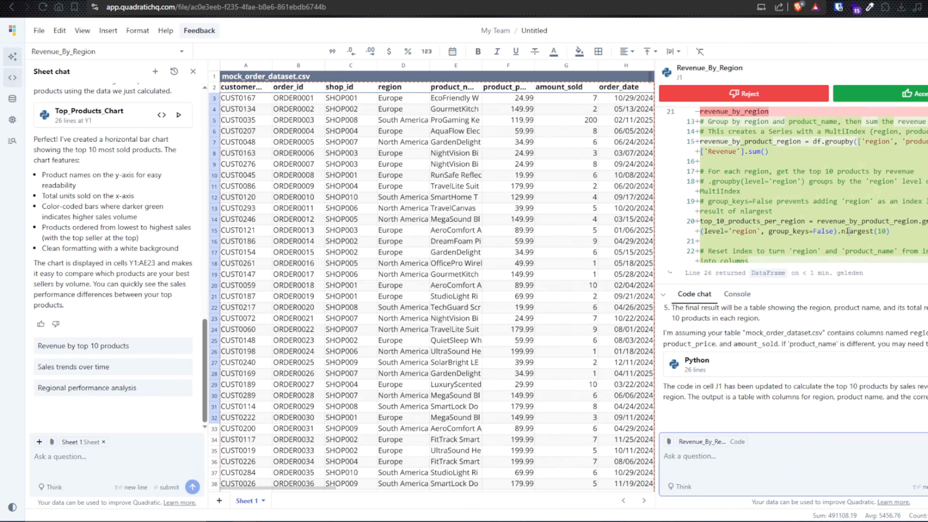
{"action": "left_click", "coordinate": [915, 94]}
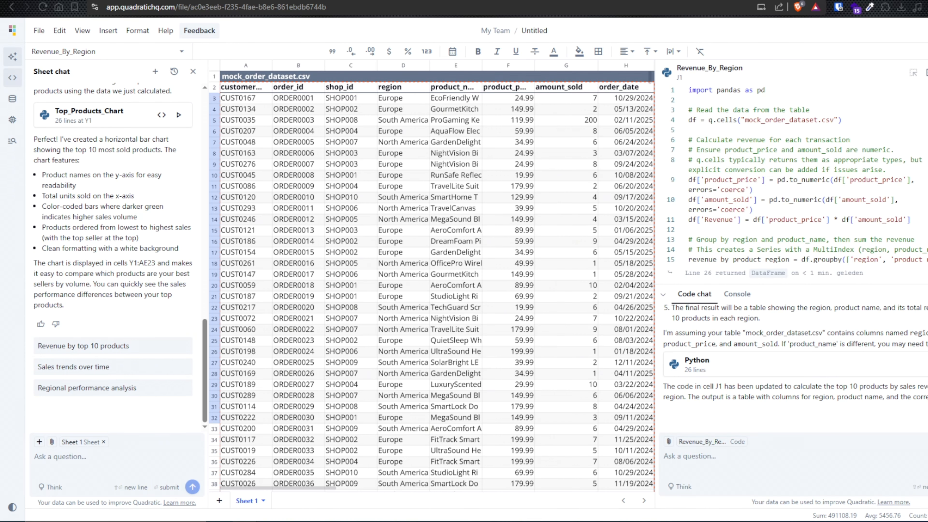
{"action": "left_click", "coordinate": [927, 72]}
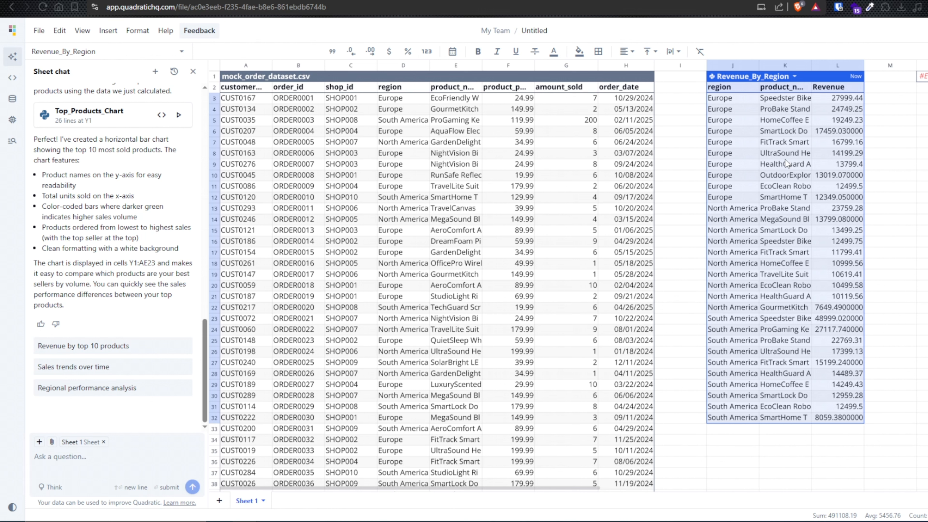
{"action": "left_click", "coordinate": [679, 450]}
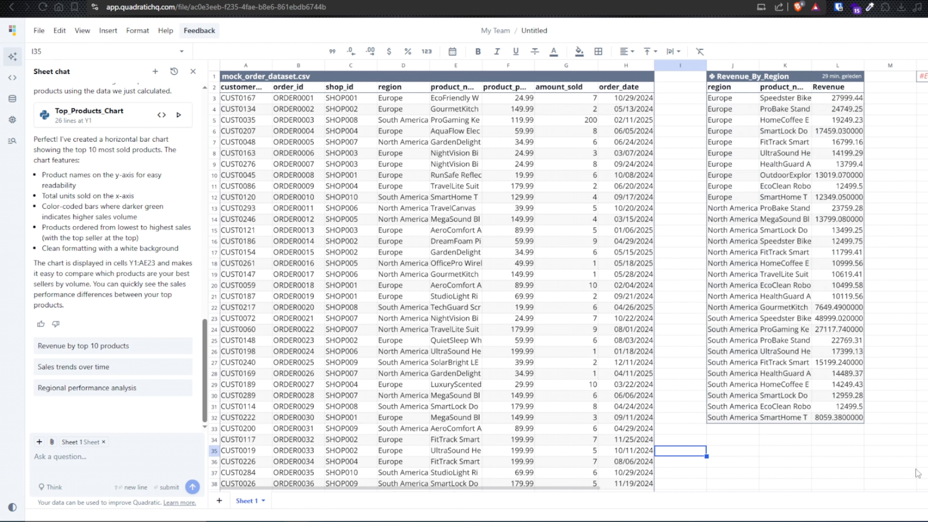
Create a JavaScript code cell in I34 and insert the Read from sheet snippet
{"action": "left_click", "coordinate": [696, 442]}
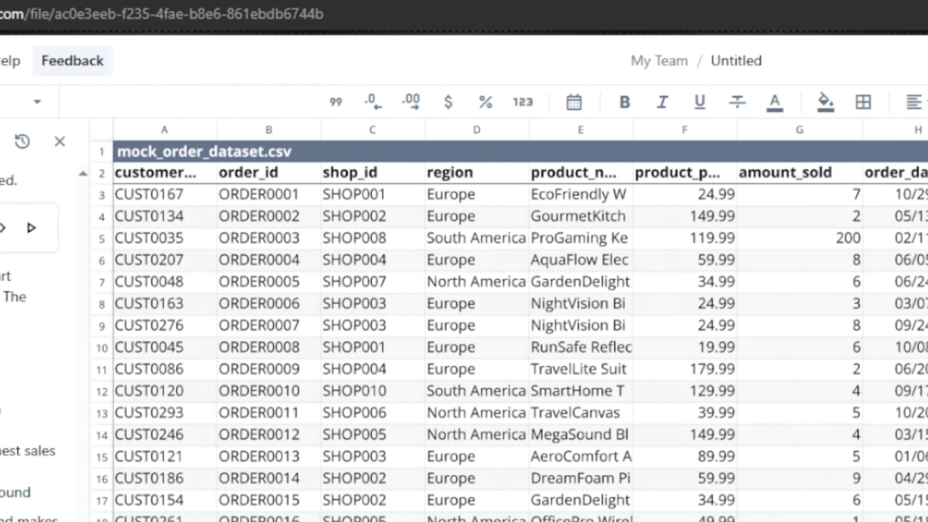
{"action": "left_click", "coordinate": [31, 158]}
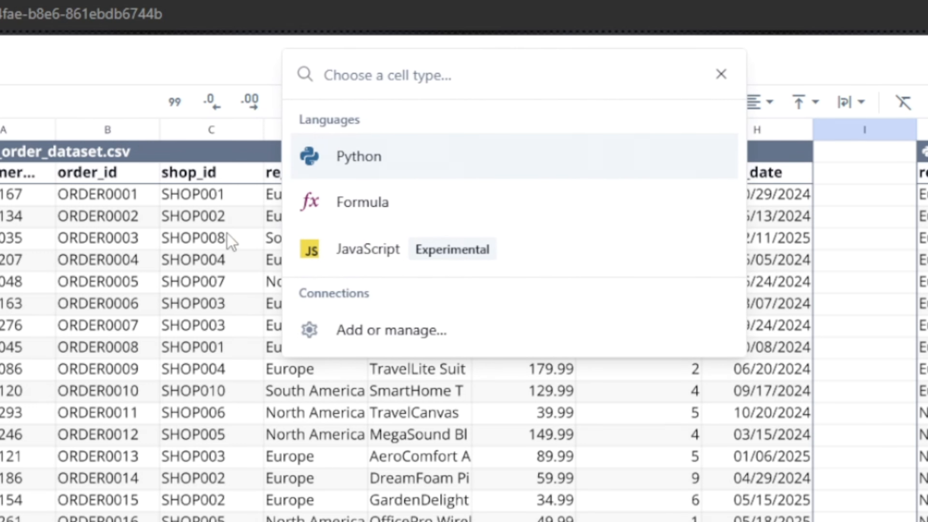
{"action": "left_click", "coordinate": [349, 253]}
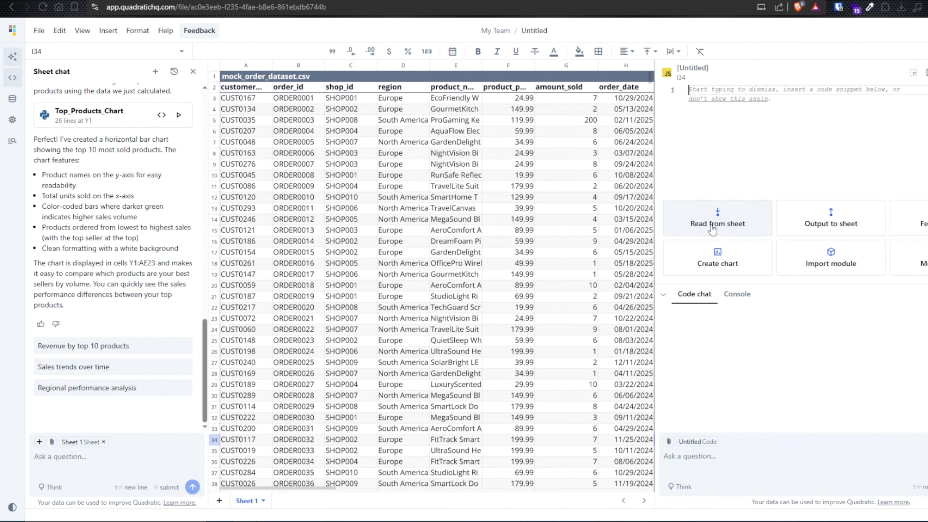
{"action": "left_click", "coordinate": [733, 224]}
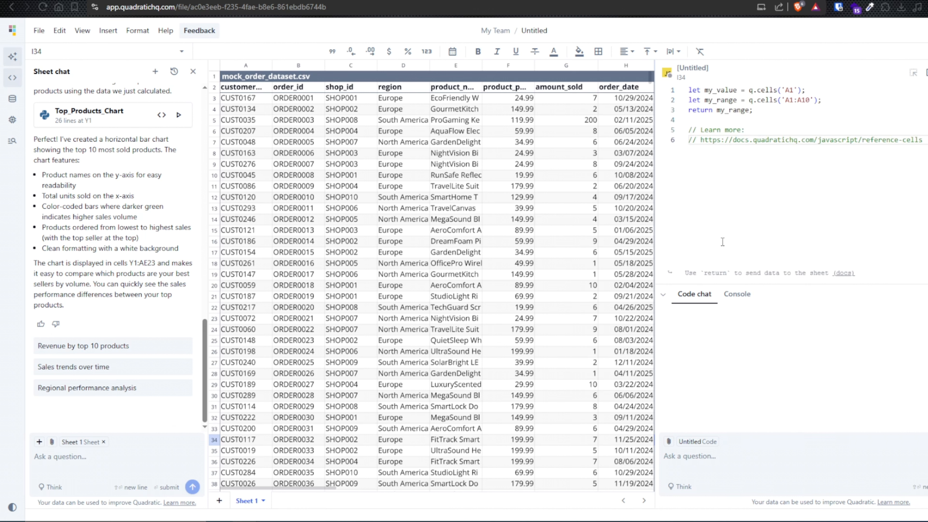
Ask the I34 code chat "Create a top 3 customer based on amount of orders.", save and run the code, and close the editor
{"action": "left_click", "coordinate": [751, 463]}
{"action": "type", "text": "Create a top 3 customer based on amount of orders."}
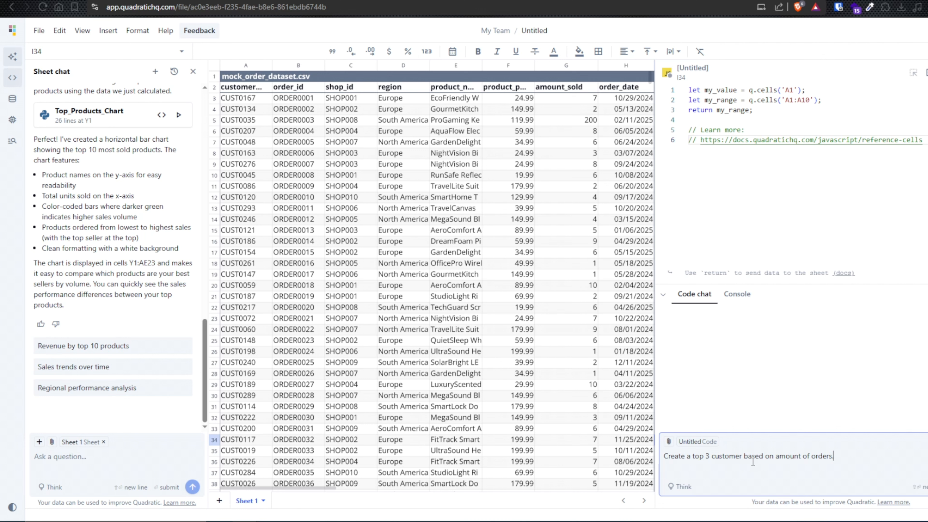
{"action": "key", "text": "Return"}
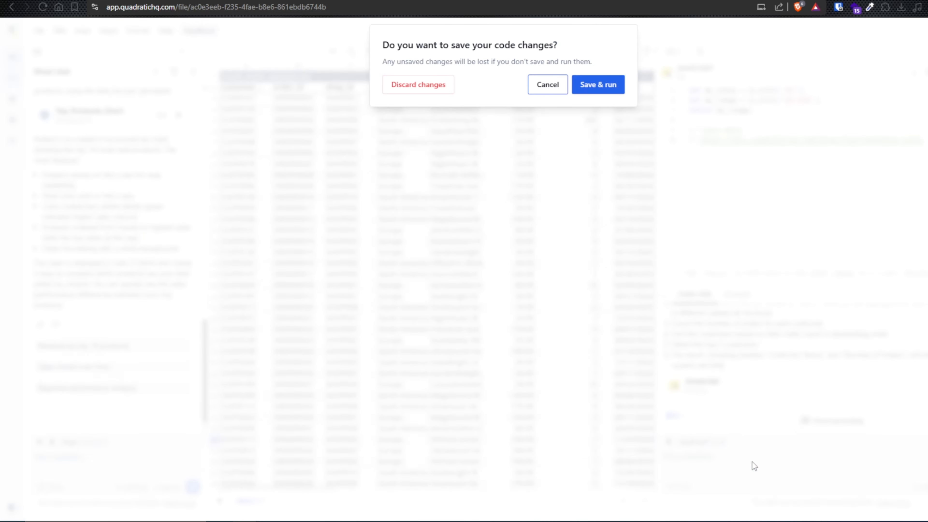
{"action": "left_click", "coordinate": [610, 87]}
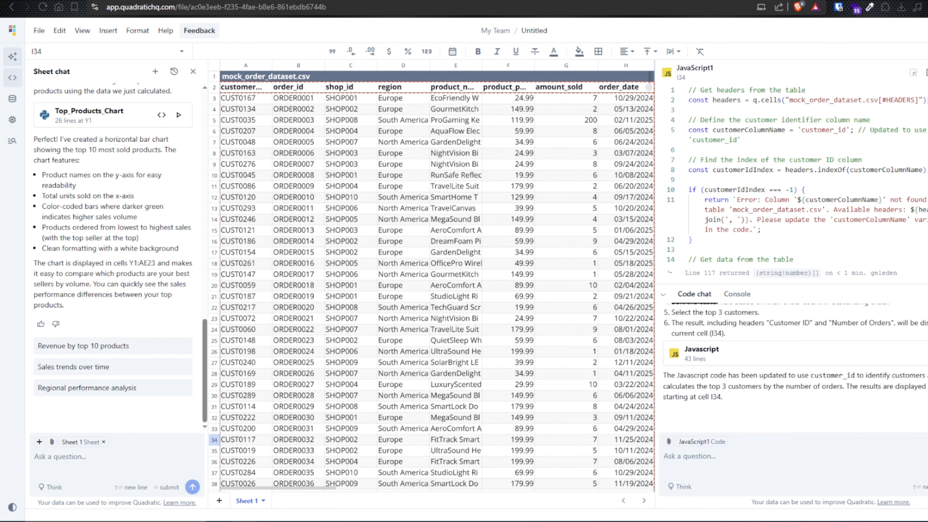
{"action": "key", "text": "Escape"}
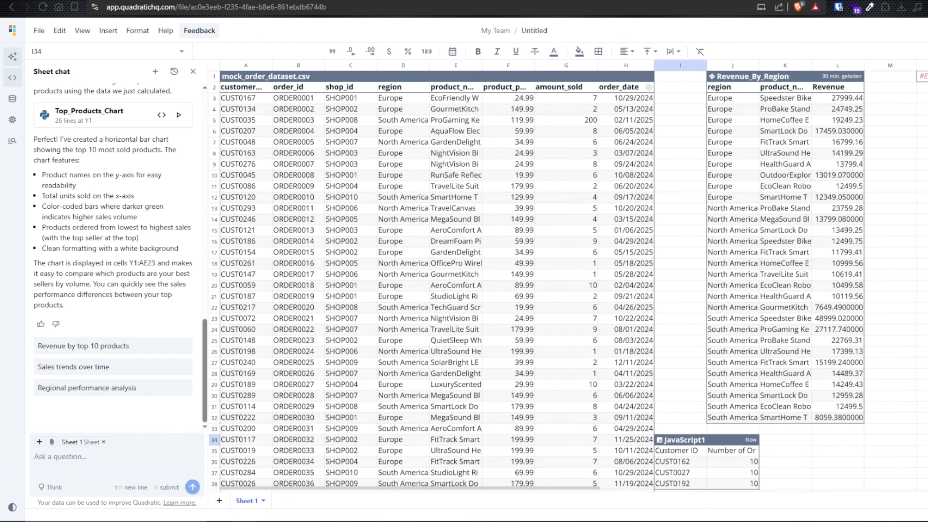
{"action": "scroll", "coordinate": [696, 443], "scroll_direction": "down", "scroll_amount": 2}
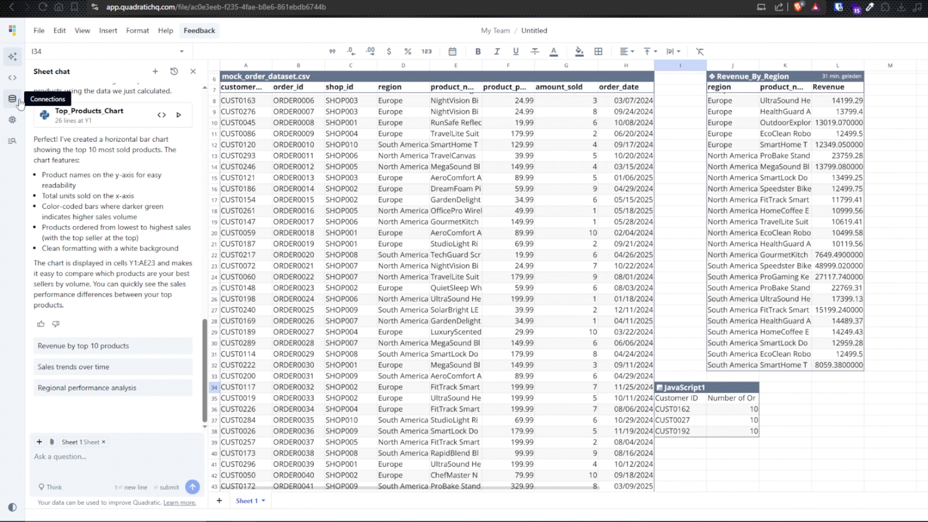
Examine the available team database connections, including the MySQL and Snowflake setup forms, without creating one
{"action": "left_click", "coordinate": [12, 98]}
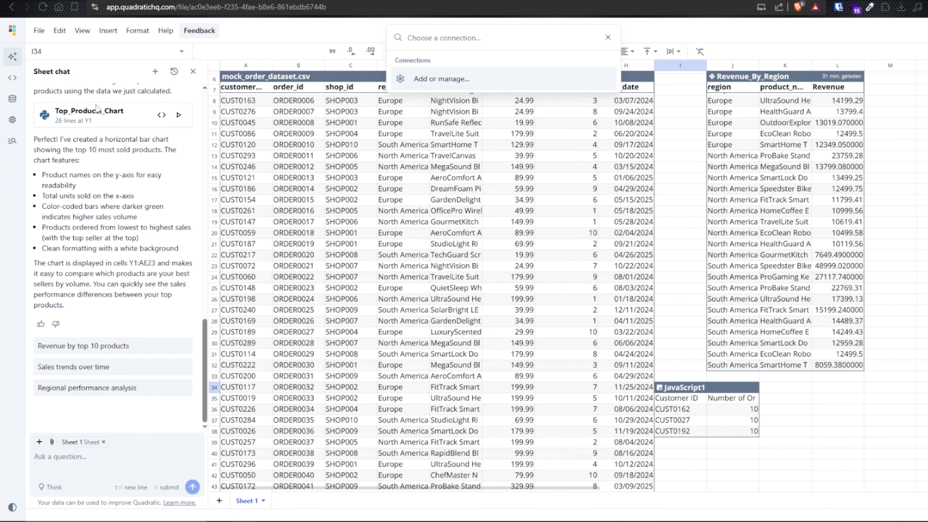
{"action": "left_click", "coordinate": [423, 79]}
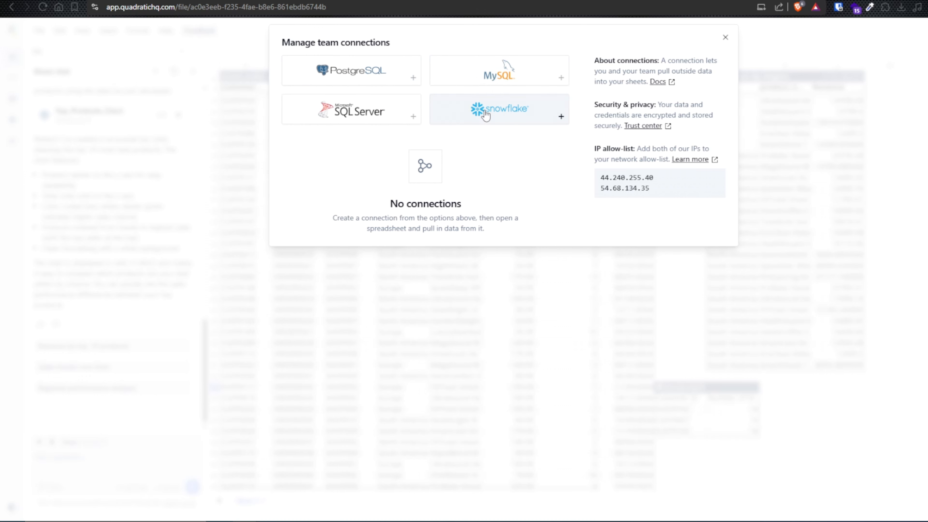
{"action": "left_click", "coordinate": [490, 84]}
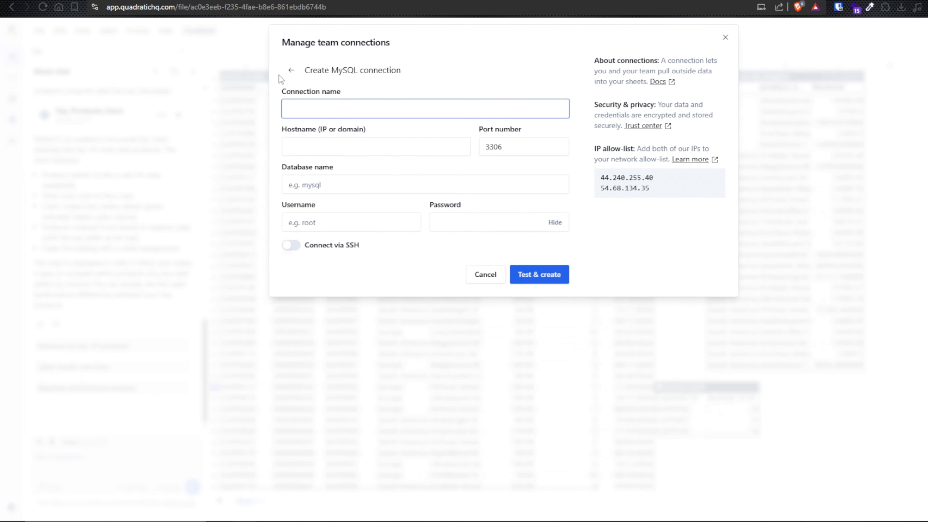
{"action": "left_click", "coordinate": [290, 71]}
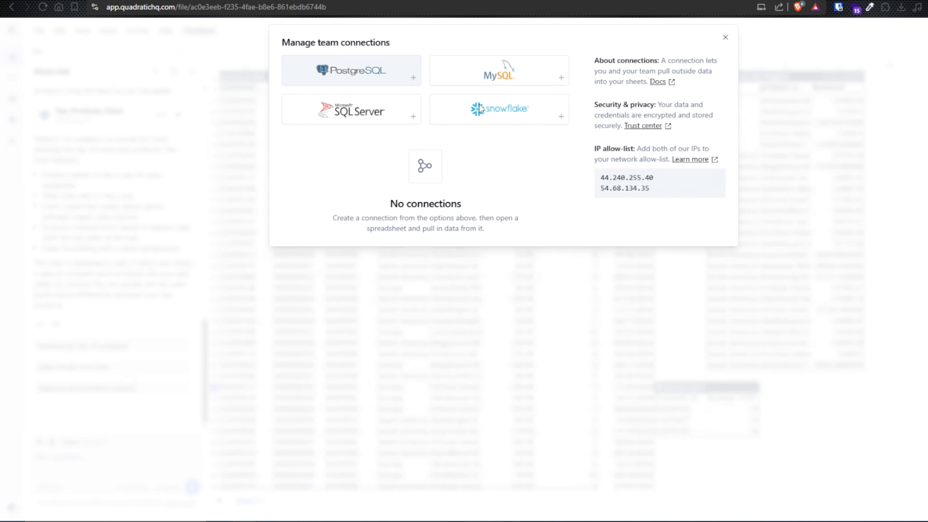
{"action": "left_click", "coordinate": [480, 105]}
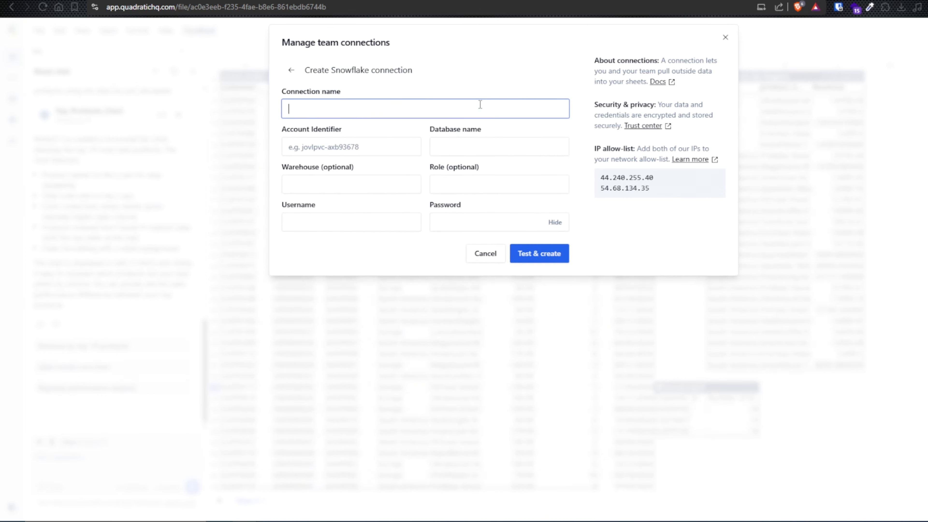
{"action": "left_click", "coordinate": [291, 70]}
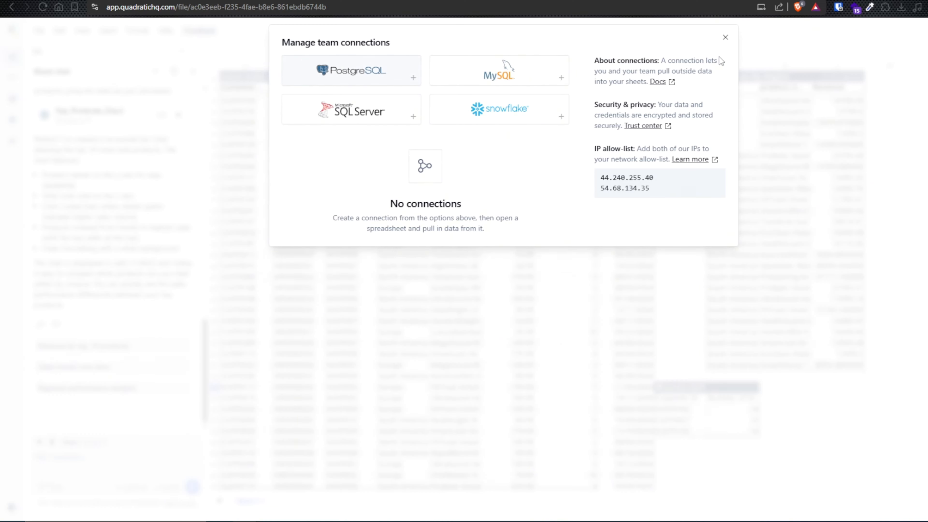
{"action": "left_click", "coordinate": [725, 38]}
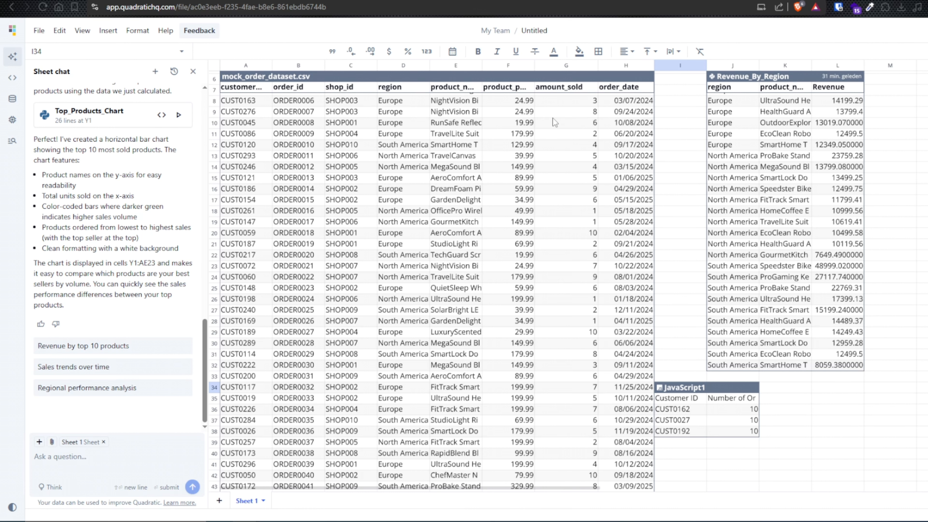
View the teammate invitation option on the team files dashboard and reopen the Untitled file
{"action": "left_click", "coordinate": [20, 31]}
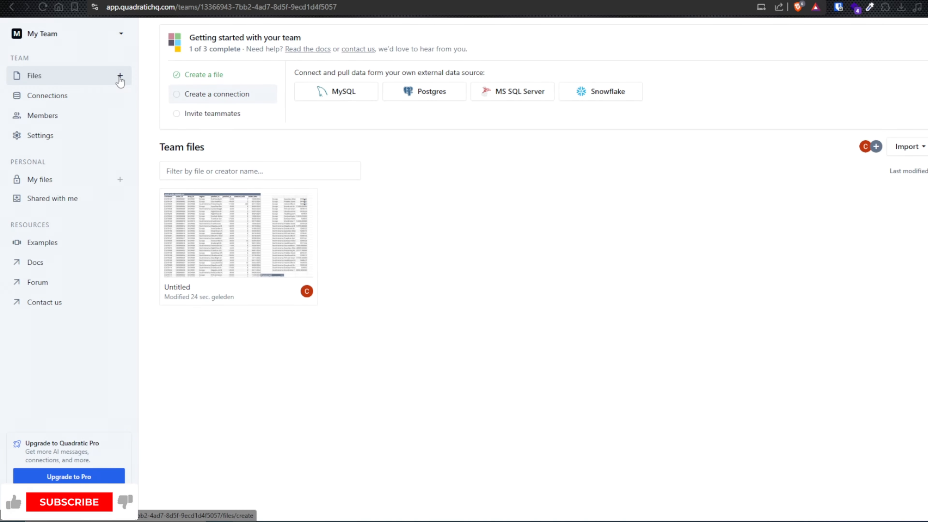
{"action": "left_click", "coordinate": [205, 114]}
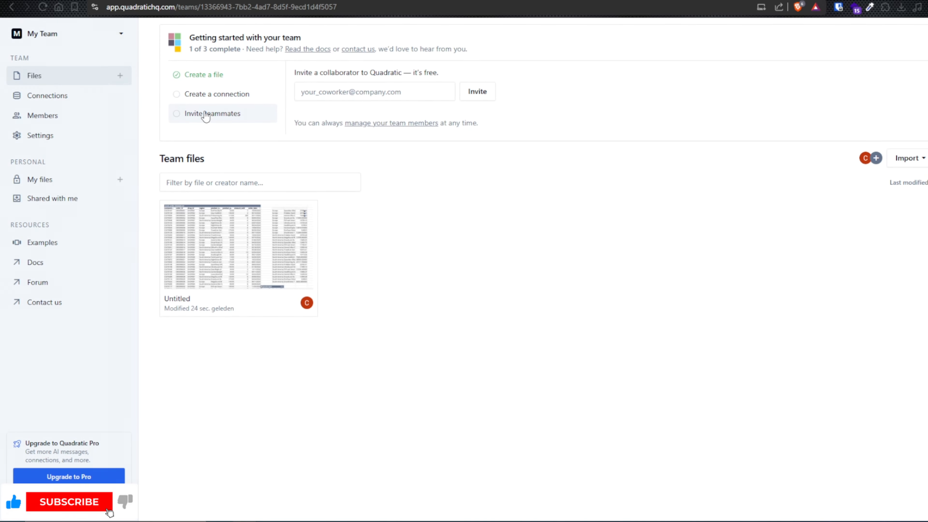
{"action": "left_click", "coordinate": [339, 101]}
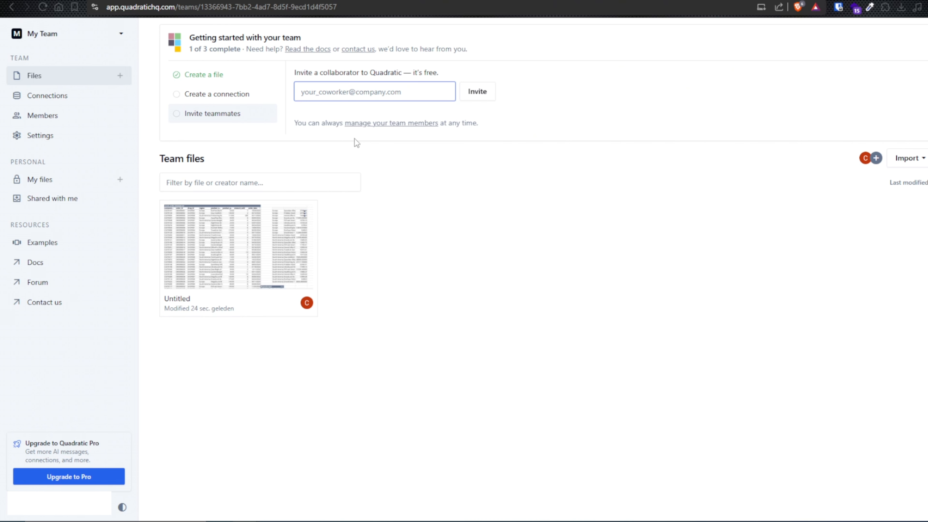
{"action": "left_click", "coordinate": [256, 252]}
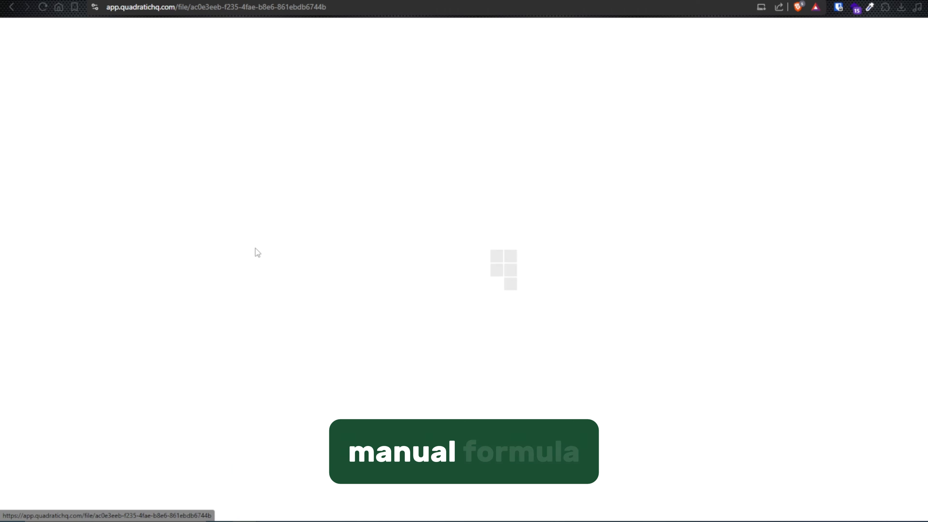